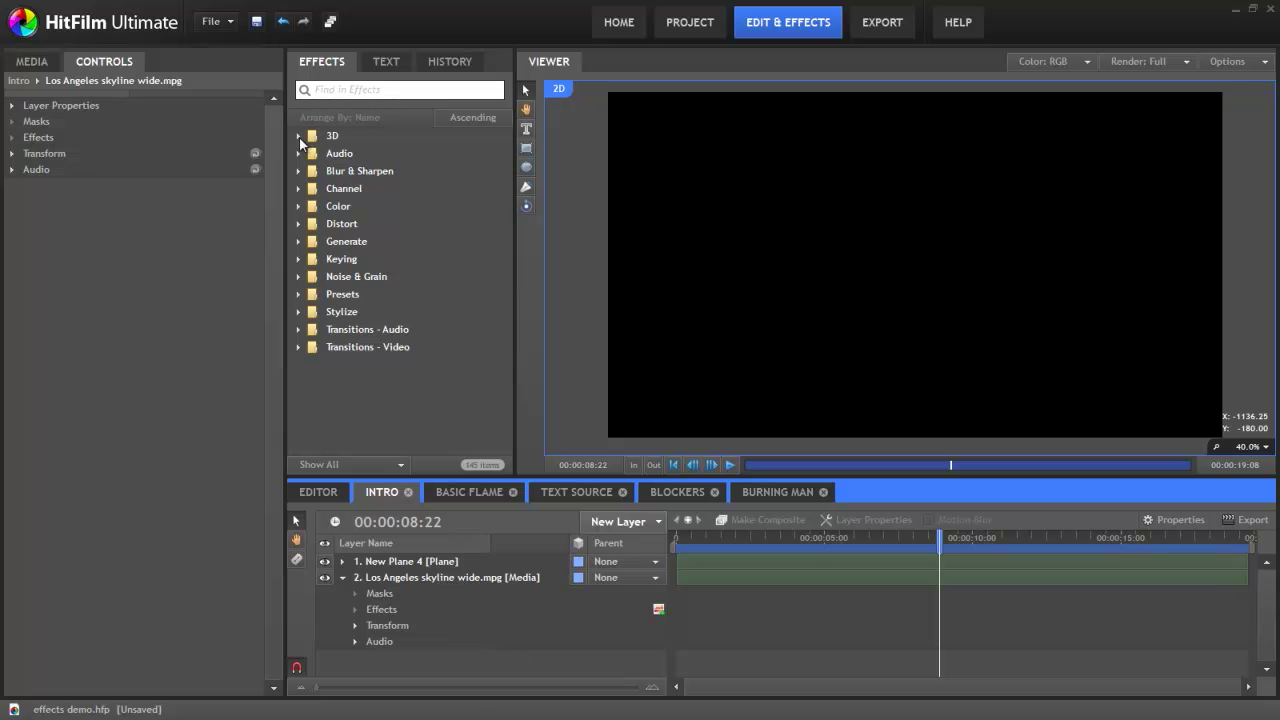
- Expand and collapse the 3D, Blur & Sharpen, Channel, Color and Distort effect folders in turn
click(298, 135)
click(362, 276)
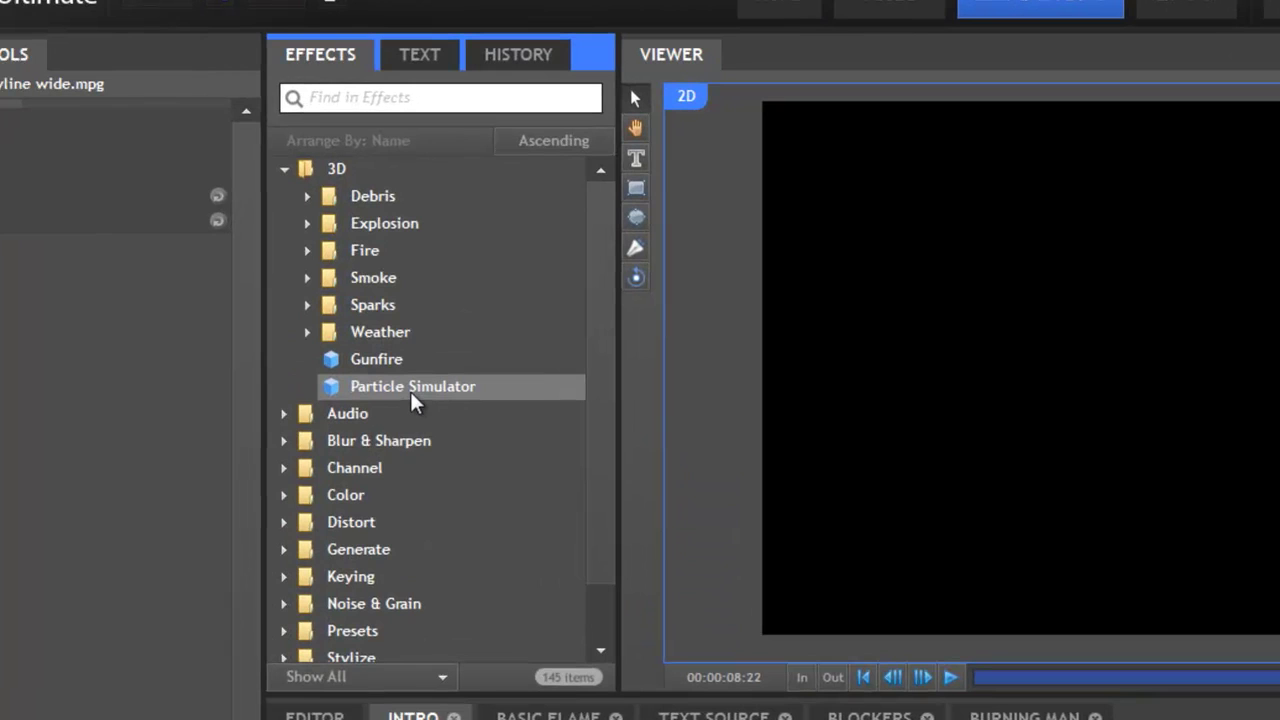
click(283, 169)
click(284, 224)
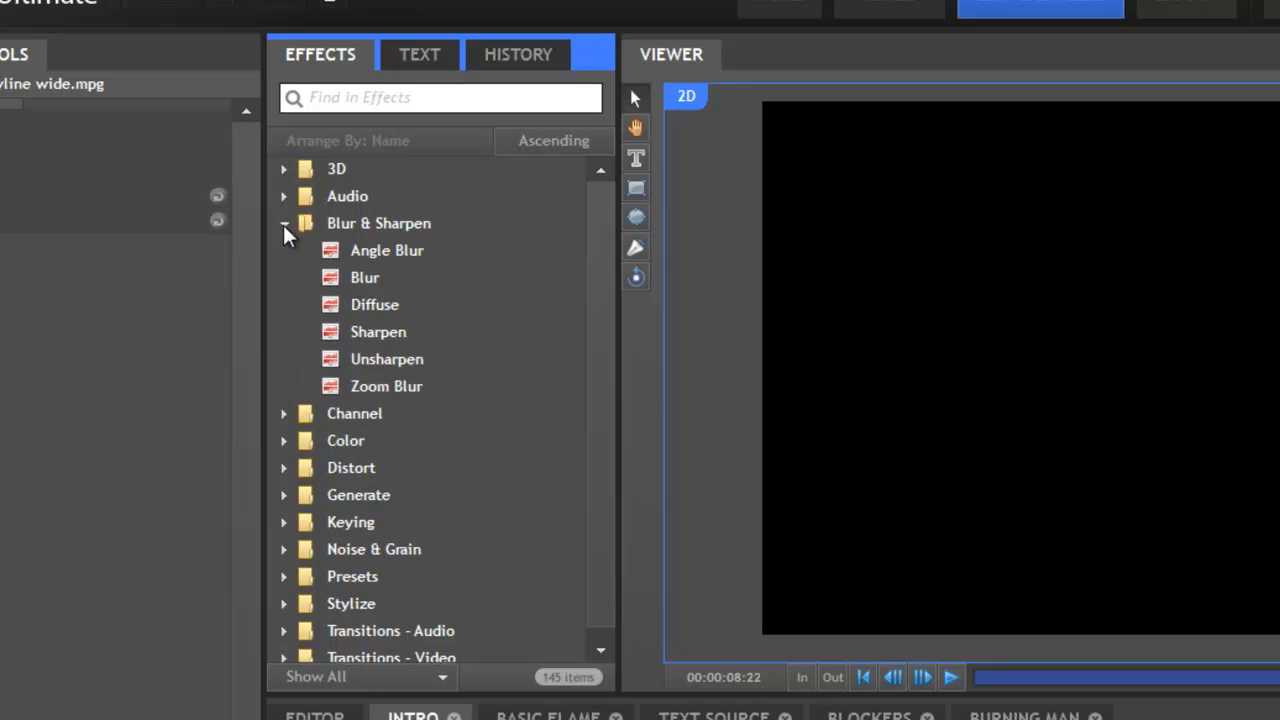
click(283, 225)
click(284, 250)
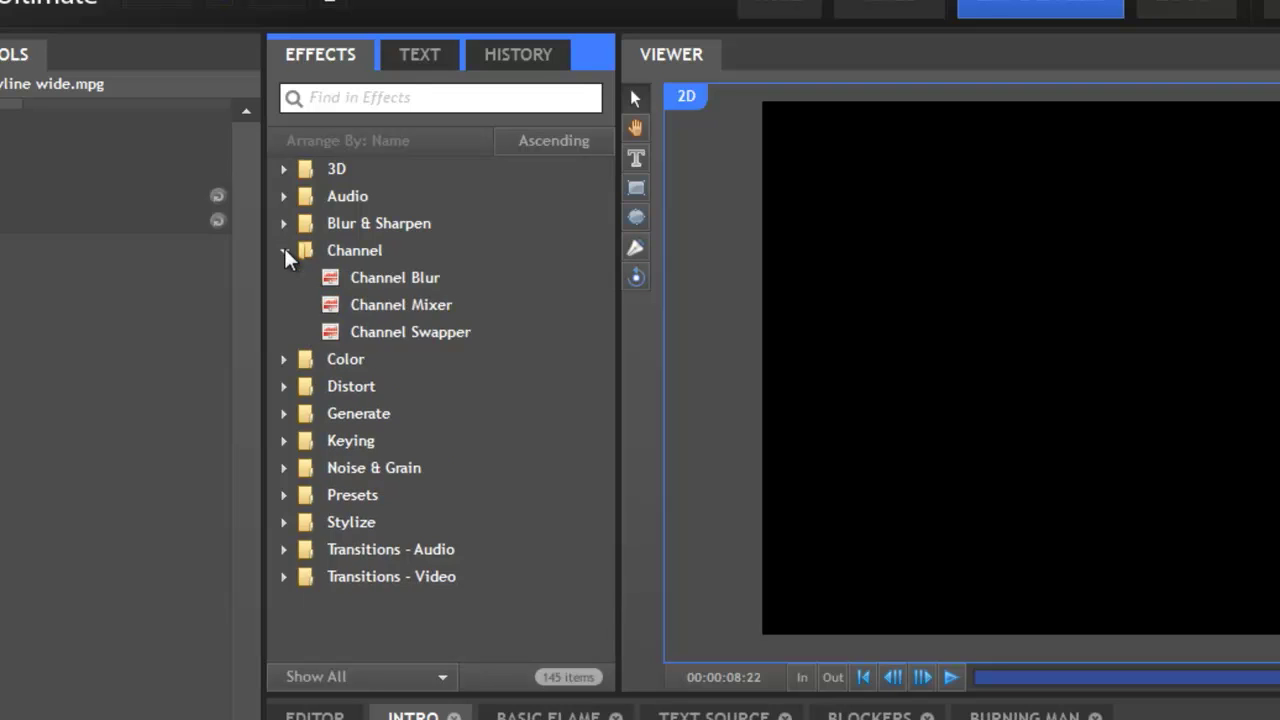
click(284, 250)
click(282, 277)
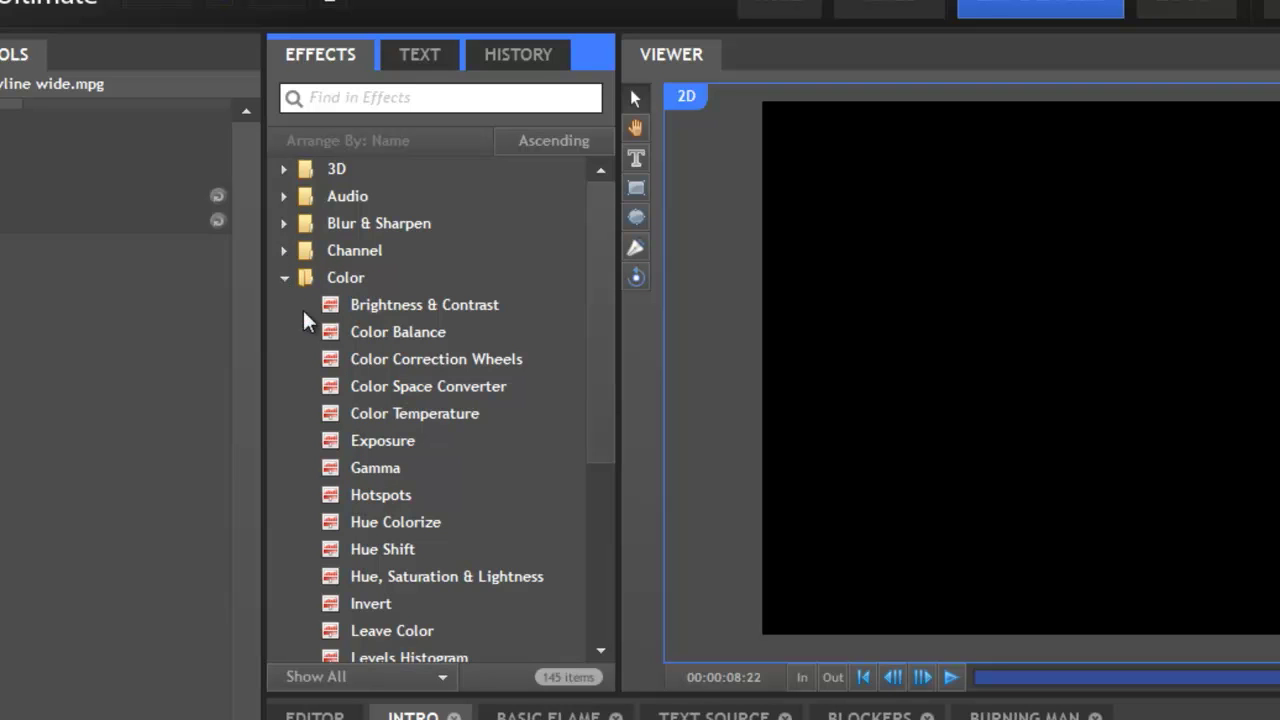
click(283, 277)
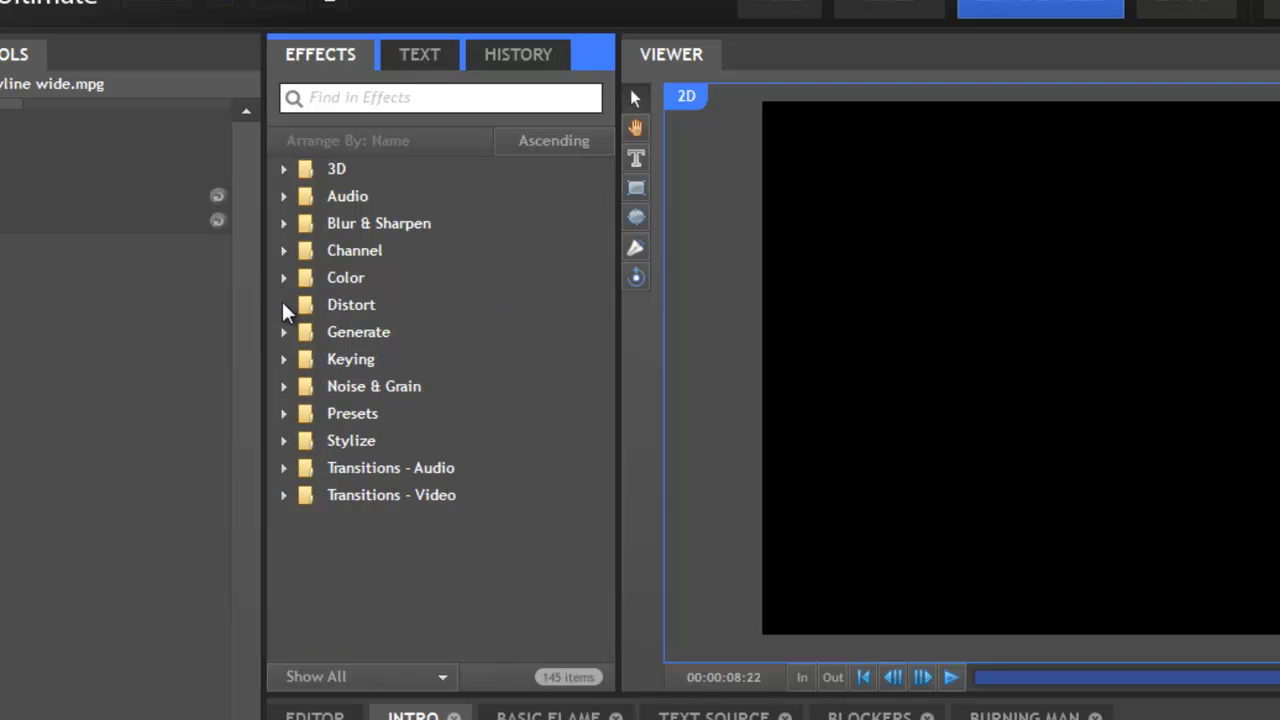
click(284, 304)
click(284, 304)
- Expand the Presets category and browse its Film Looks presets
click(284, 413)
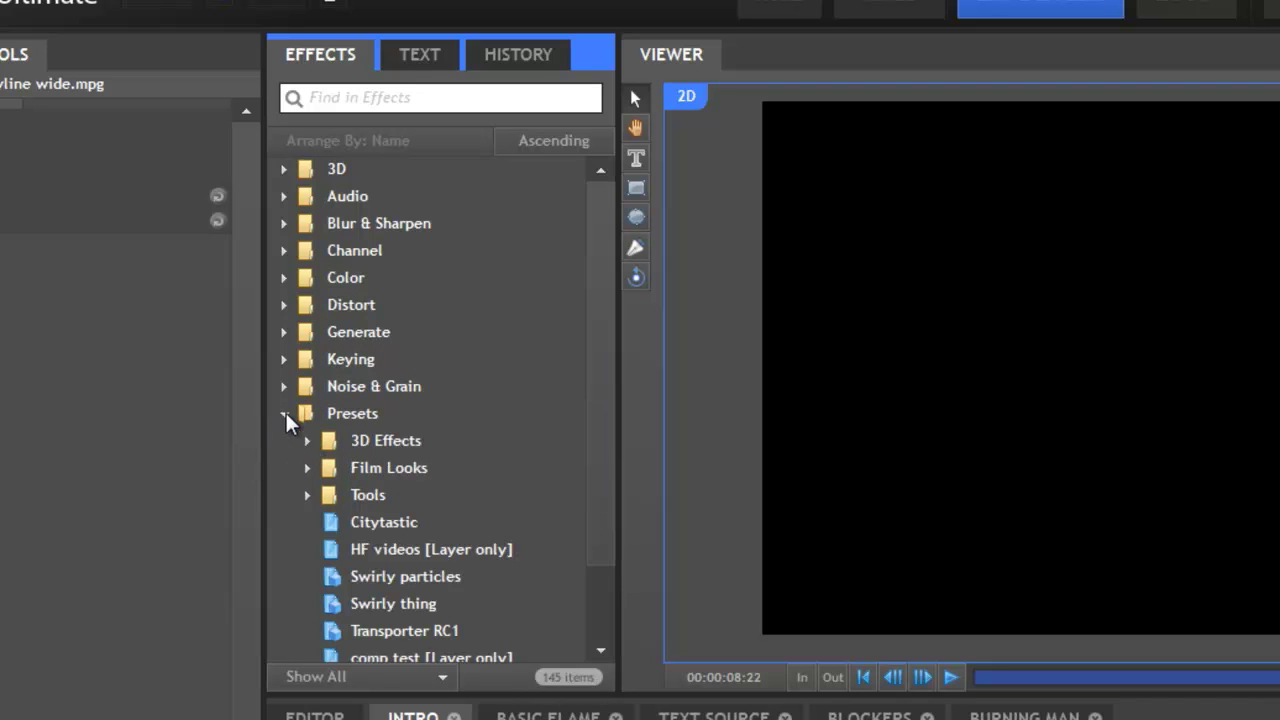
click(306, 467)
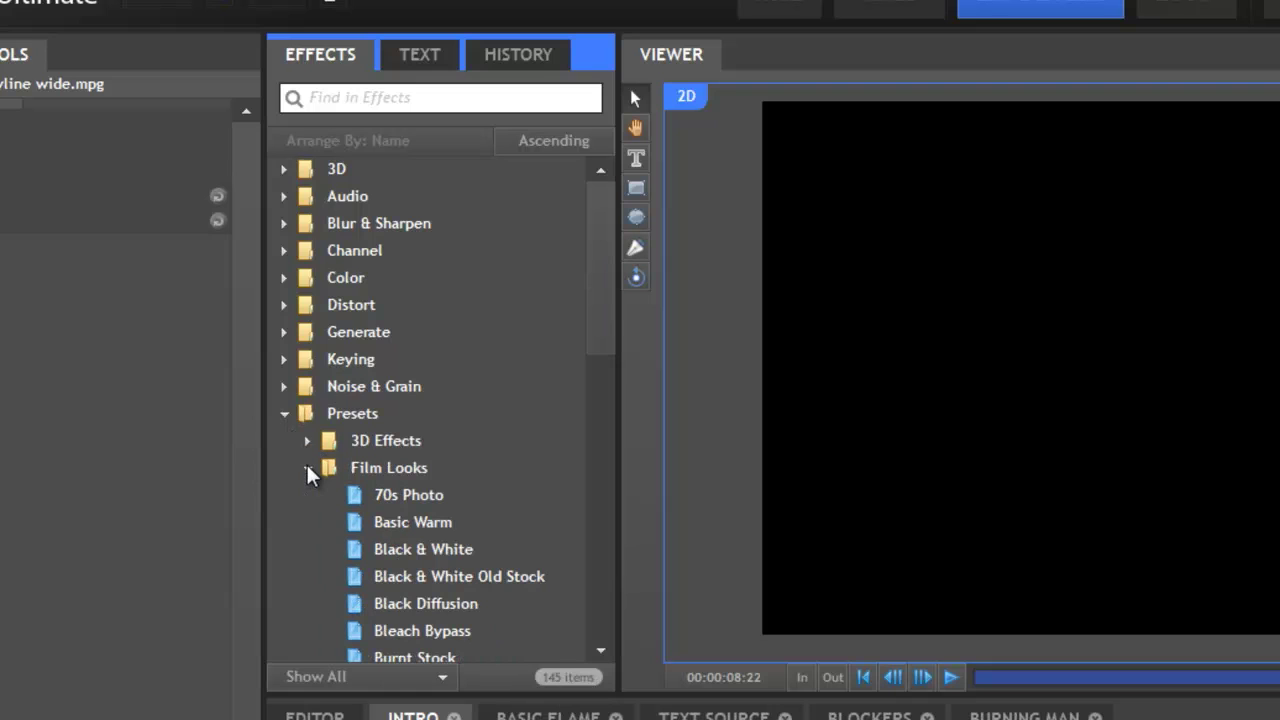
click(383, 546)
scroll(384, 546, down, 1)
scroll(384, 546, down, 2)
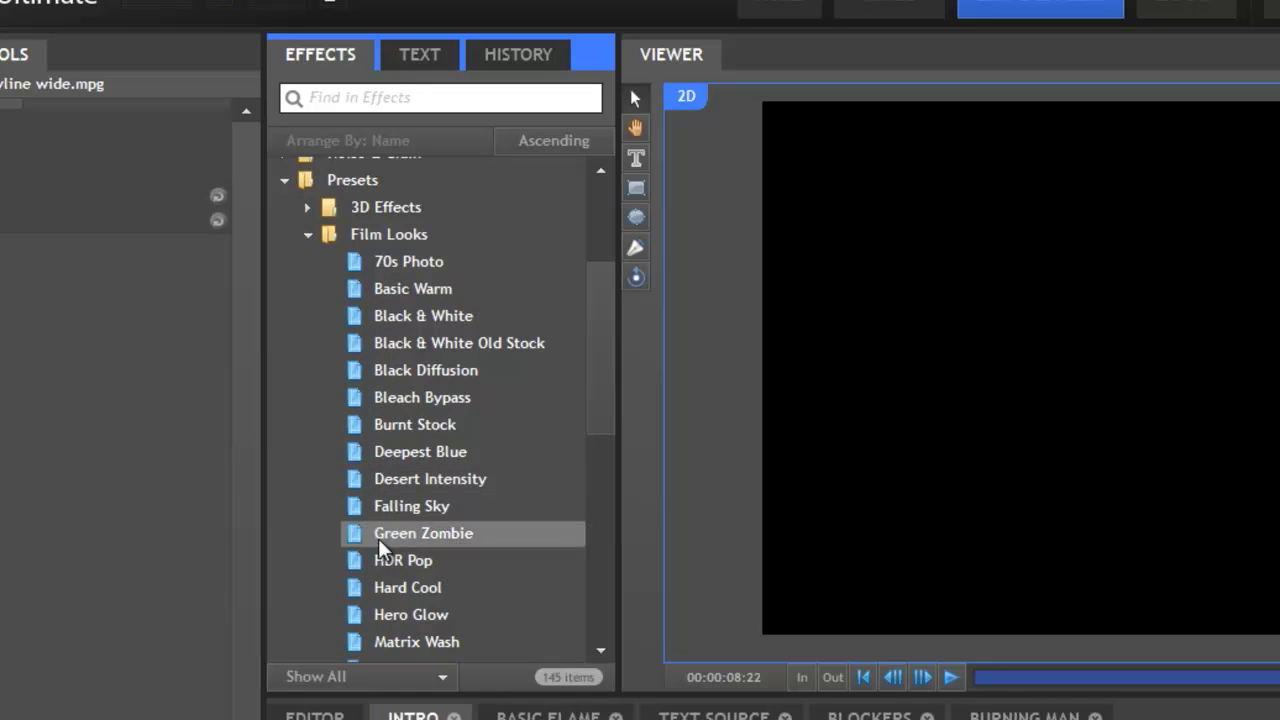
scroll(373, 528, up, 2)
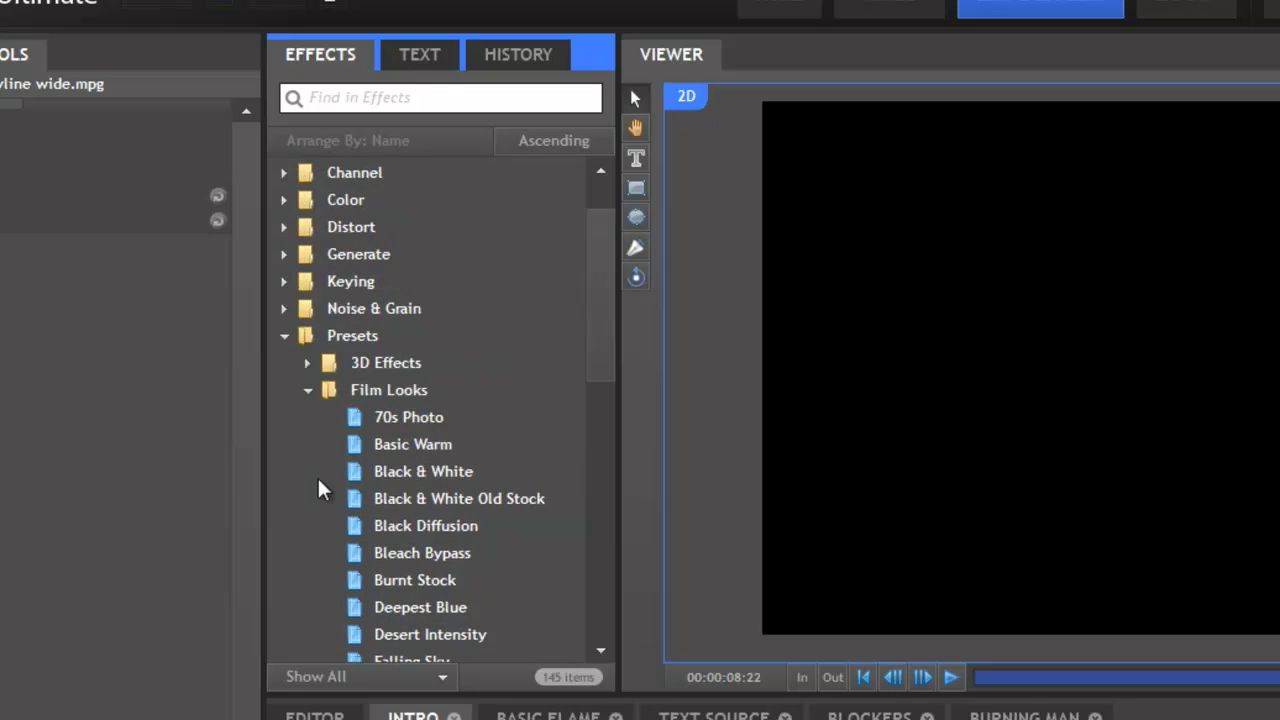
- Collapse Presets and expand the Generate effects folder
click(283, 336)
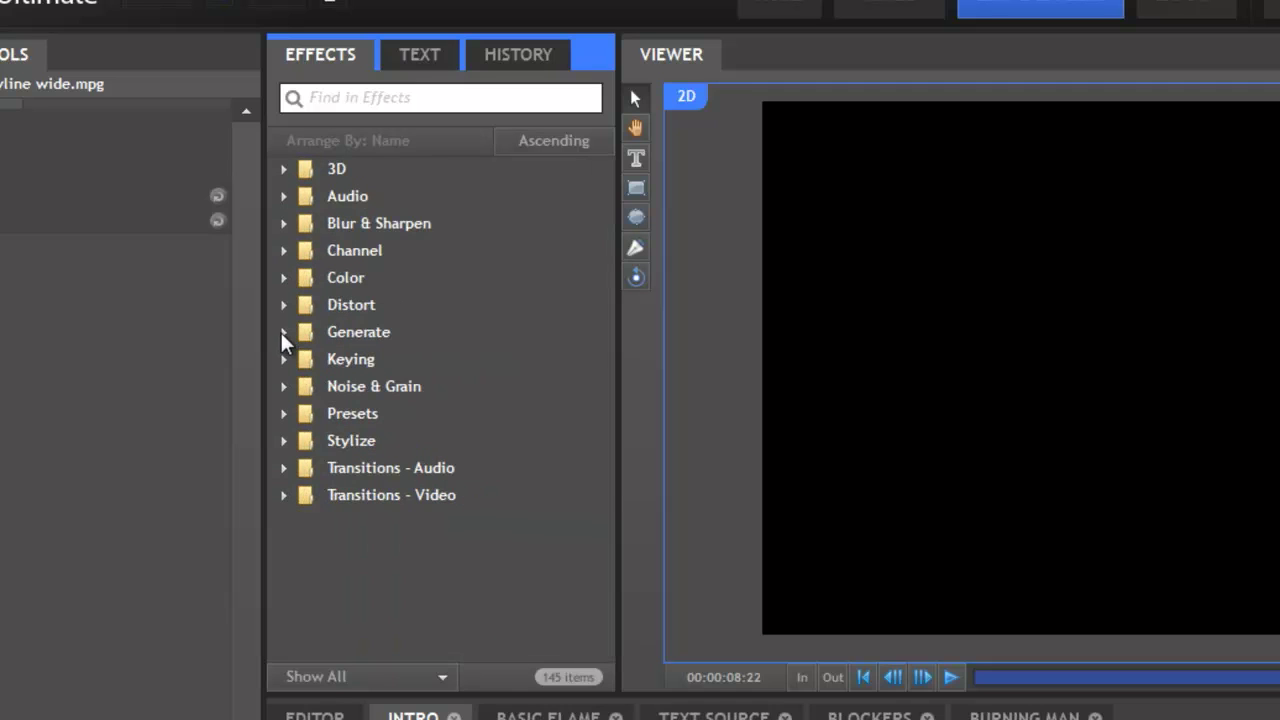
click(283, 333)
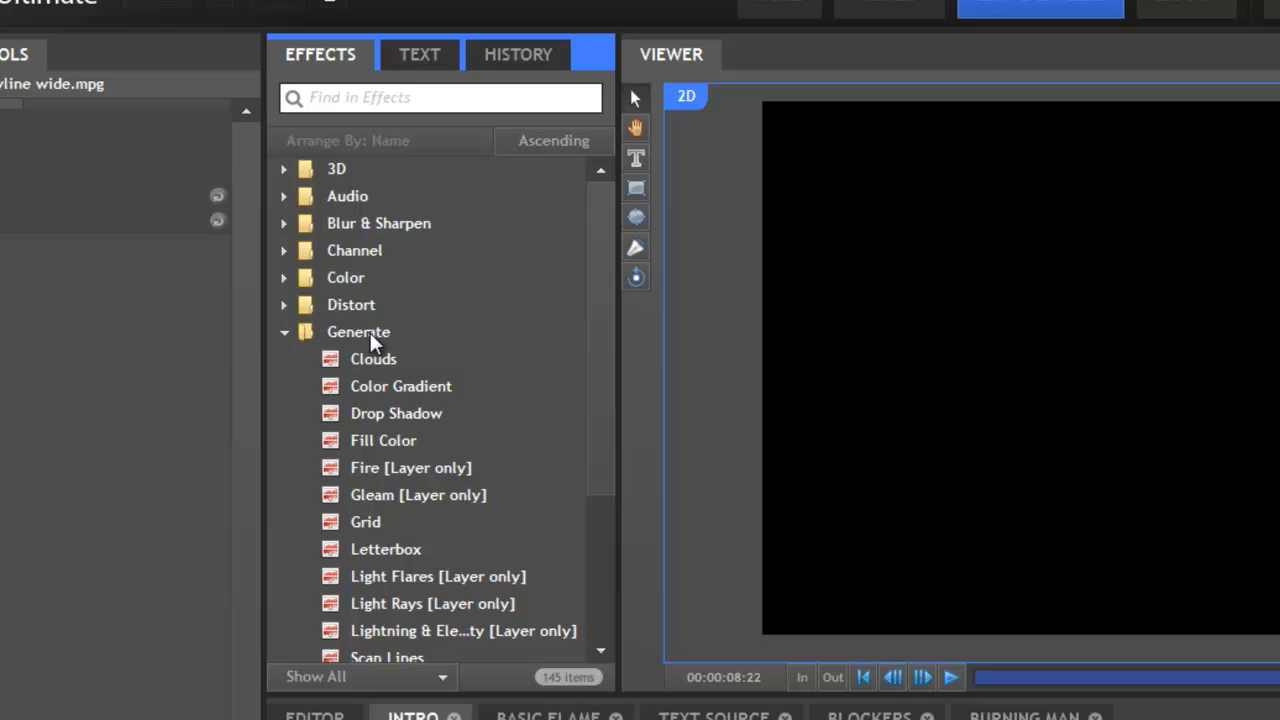
scroll(600, 474, down, 1)
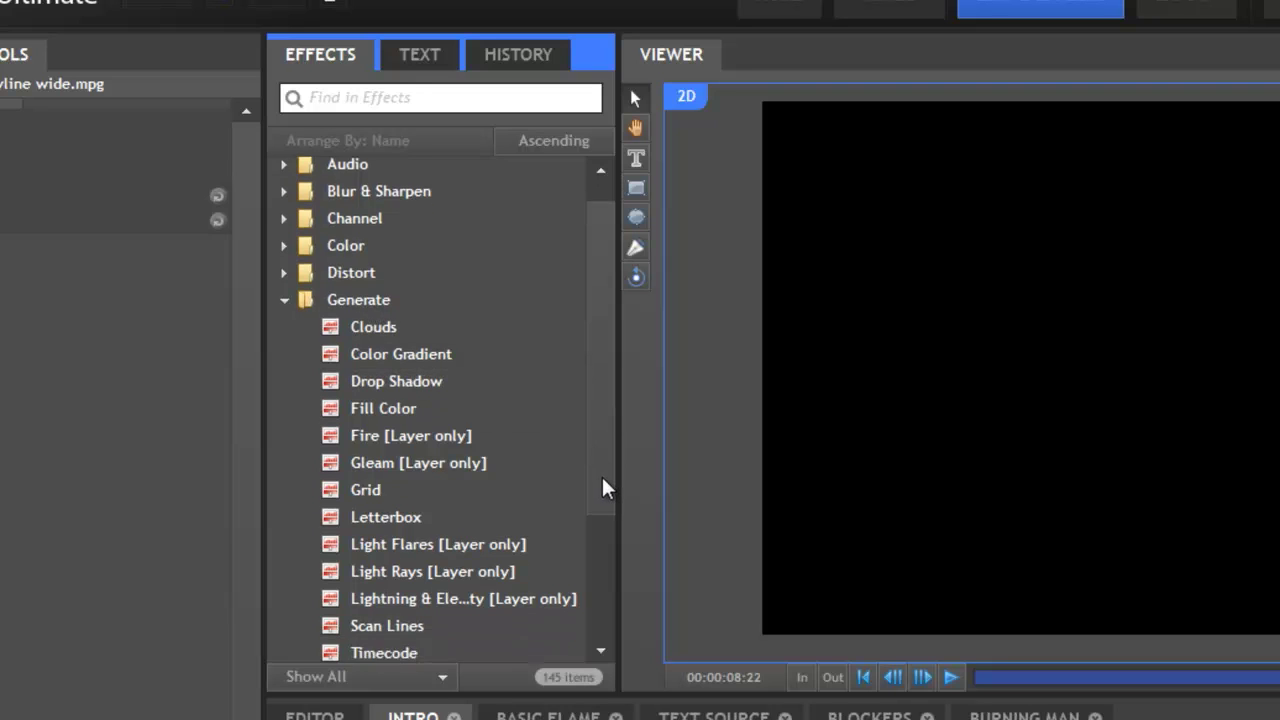
drag(600, 515, 600, 528)
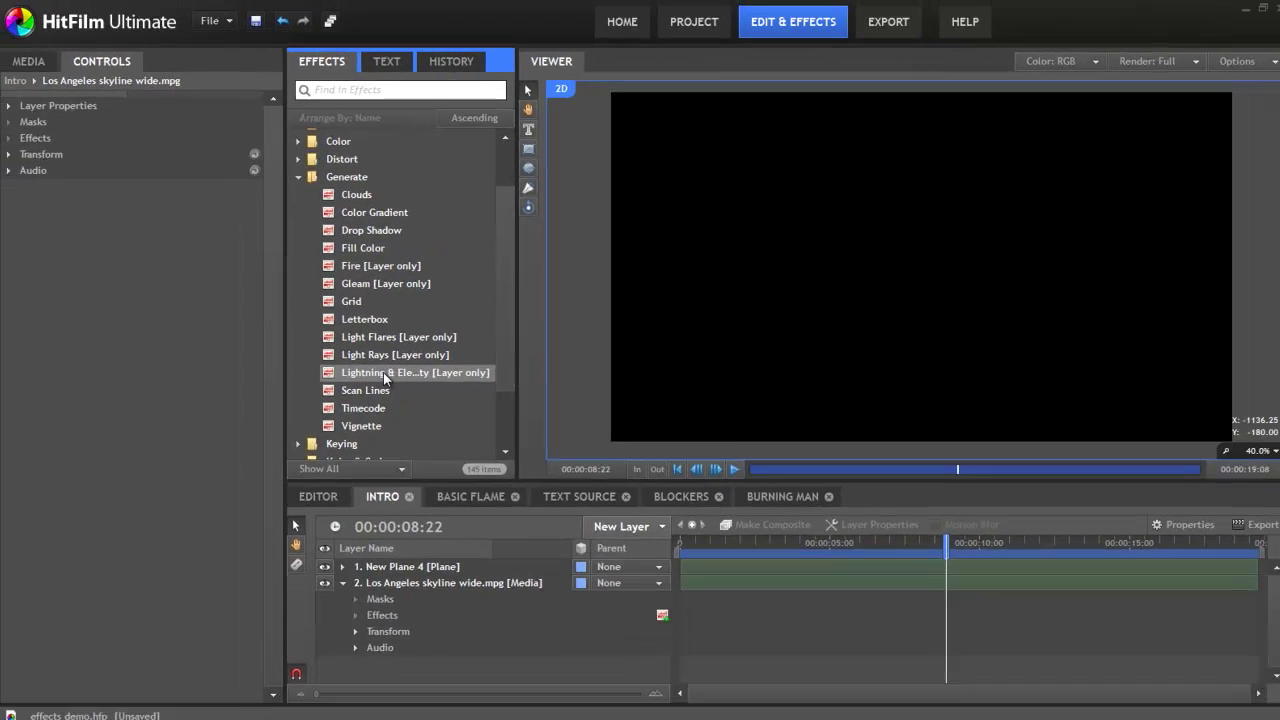
drag(407, 487, 451, 719)
drag(414, 561, 414, 562)
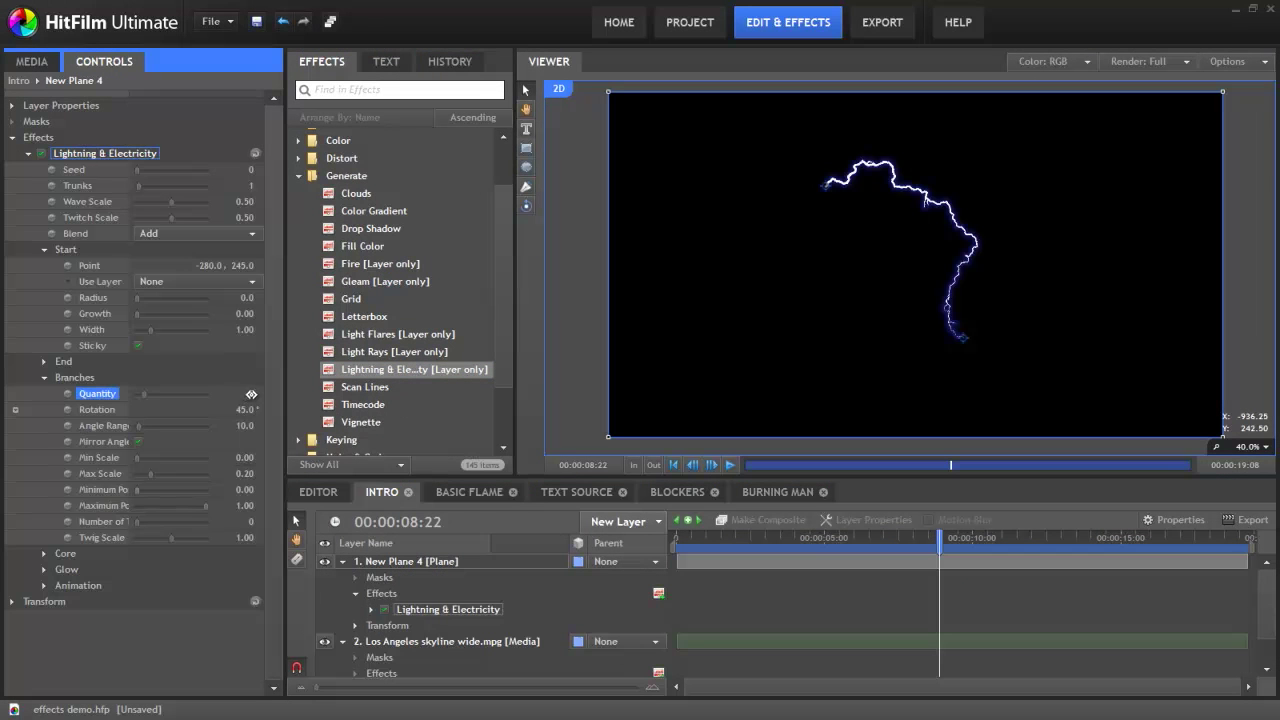
click(44, 553)
drag(828, 185, 643, 137)
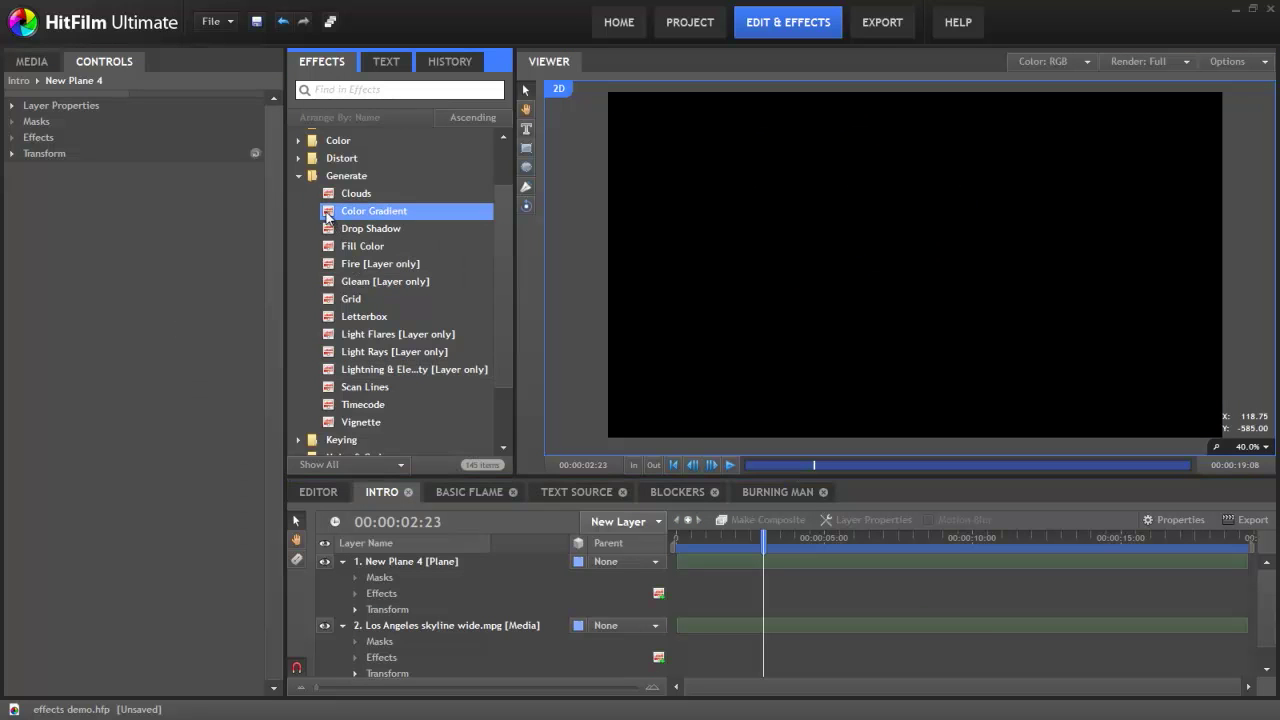
drag(374, 211, 426, 562)
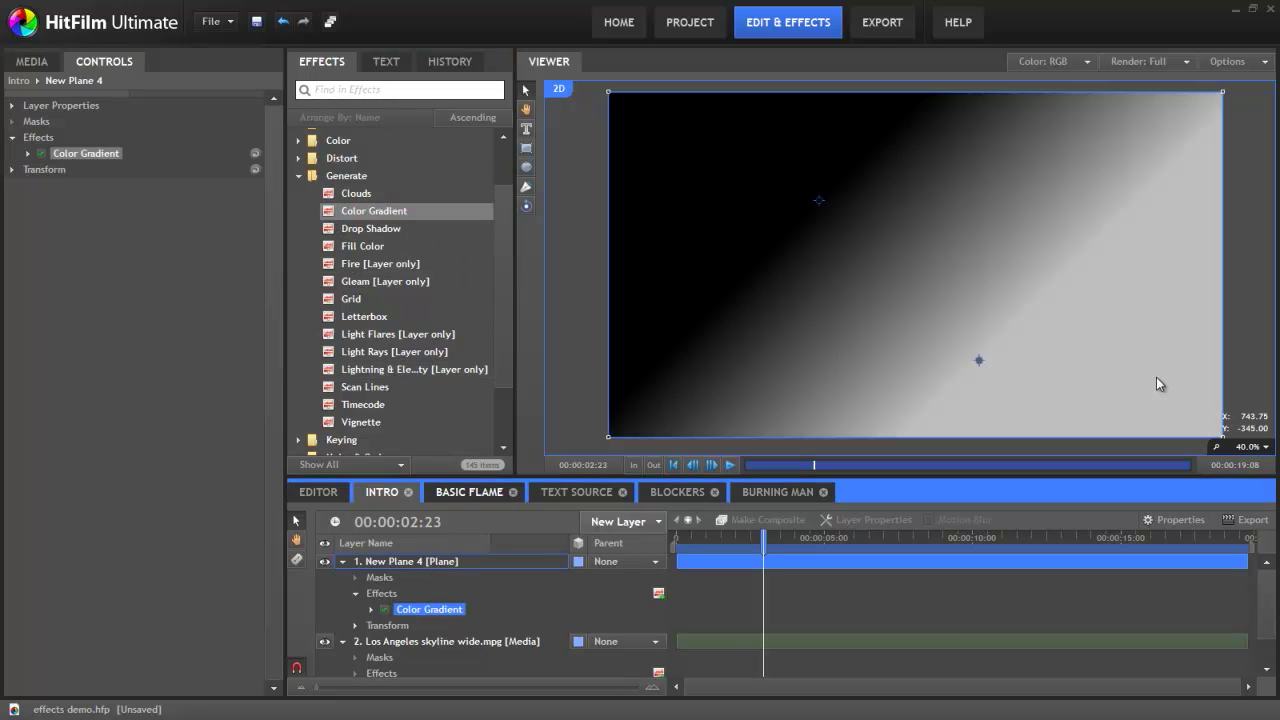
- Drag the Color Gradient start to the top-left and its end toward the lower right, playhead at 00:00:04:16
click(28, 154)
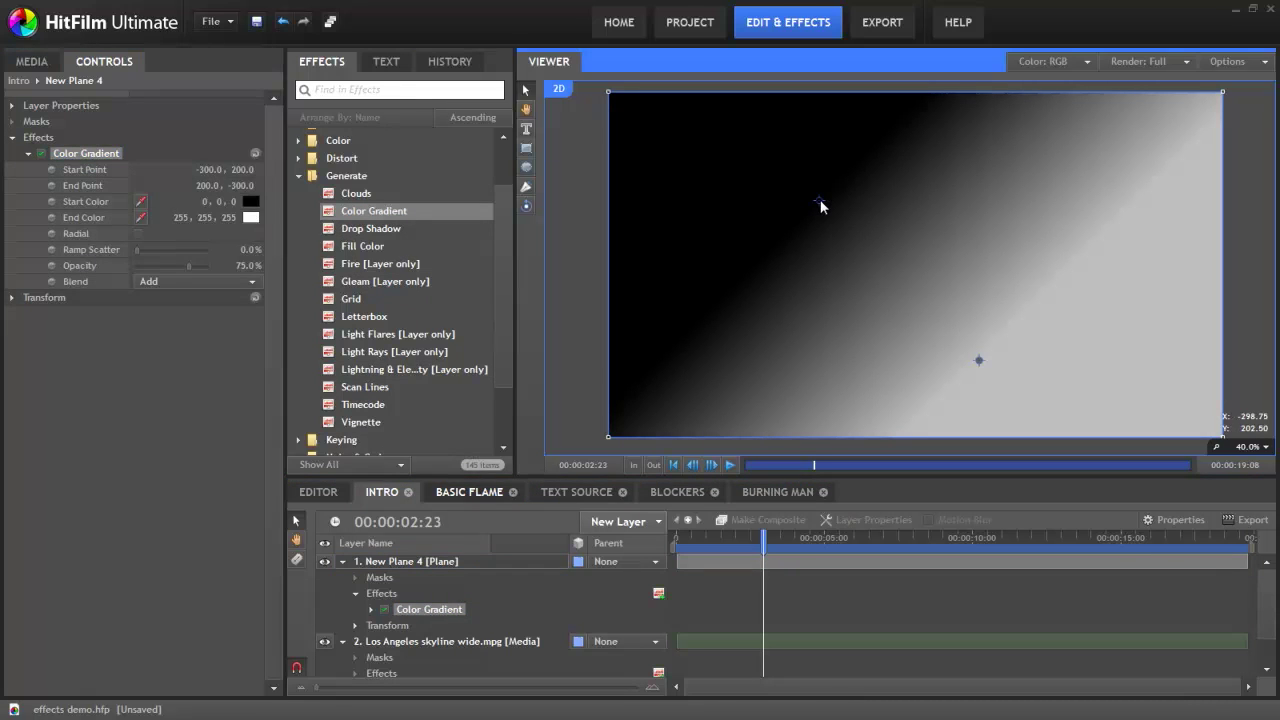
drag(819, 200, 638, 120)
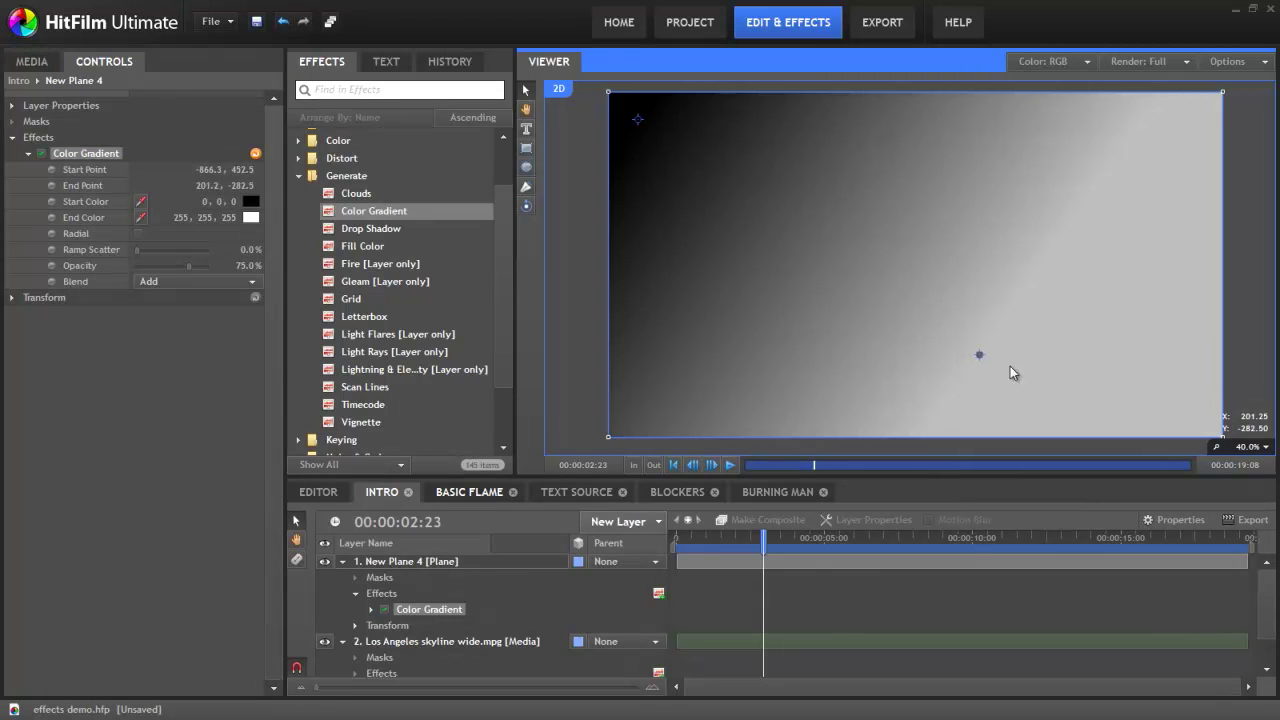
drag(980, 355, 1188, 405)
drag(763, 538, 939, 546)
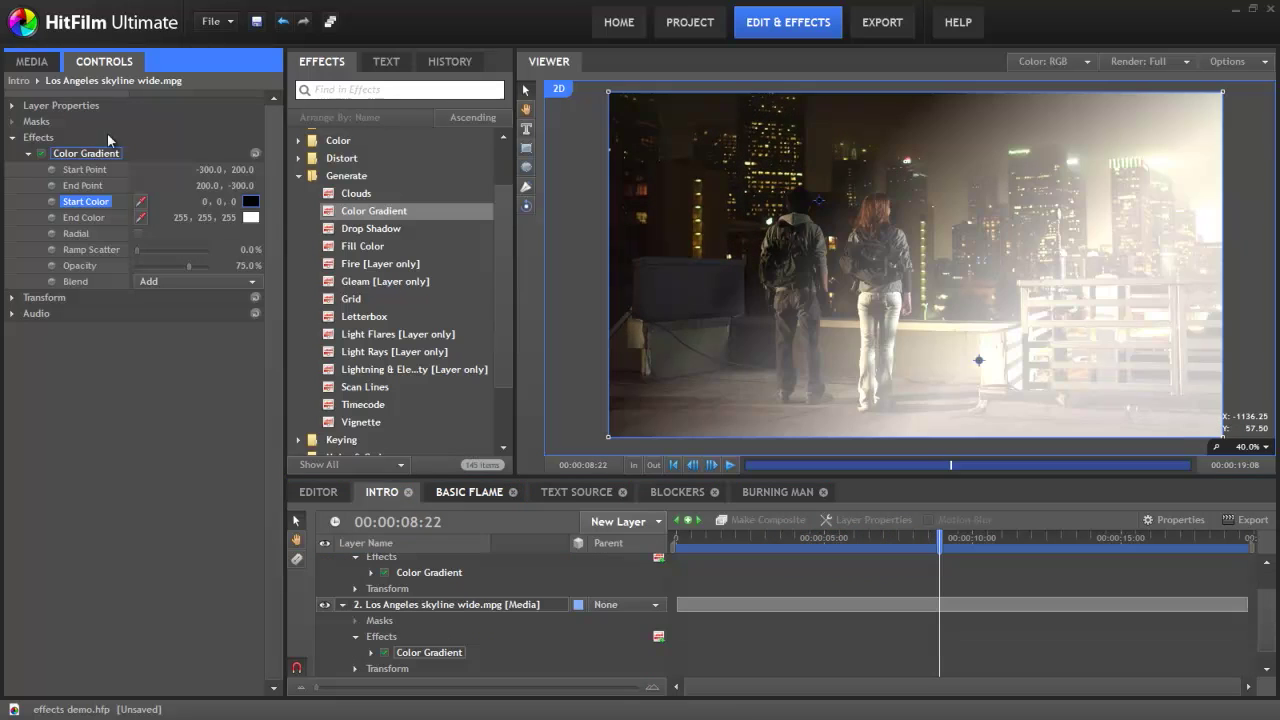
- Give the gradient a deep green end colour and a Color Dodge blend mode
click(247, 218)
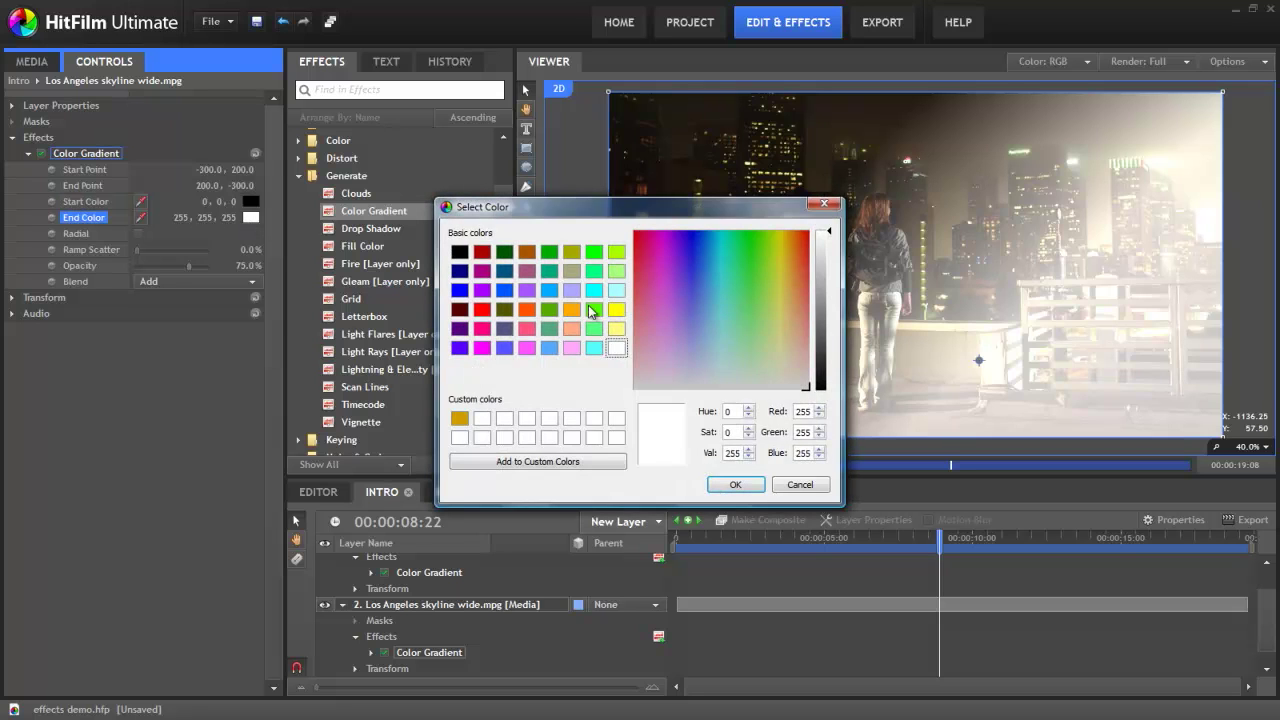
click(755, 338)
drag(816, 304, 823, 298)
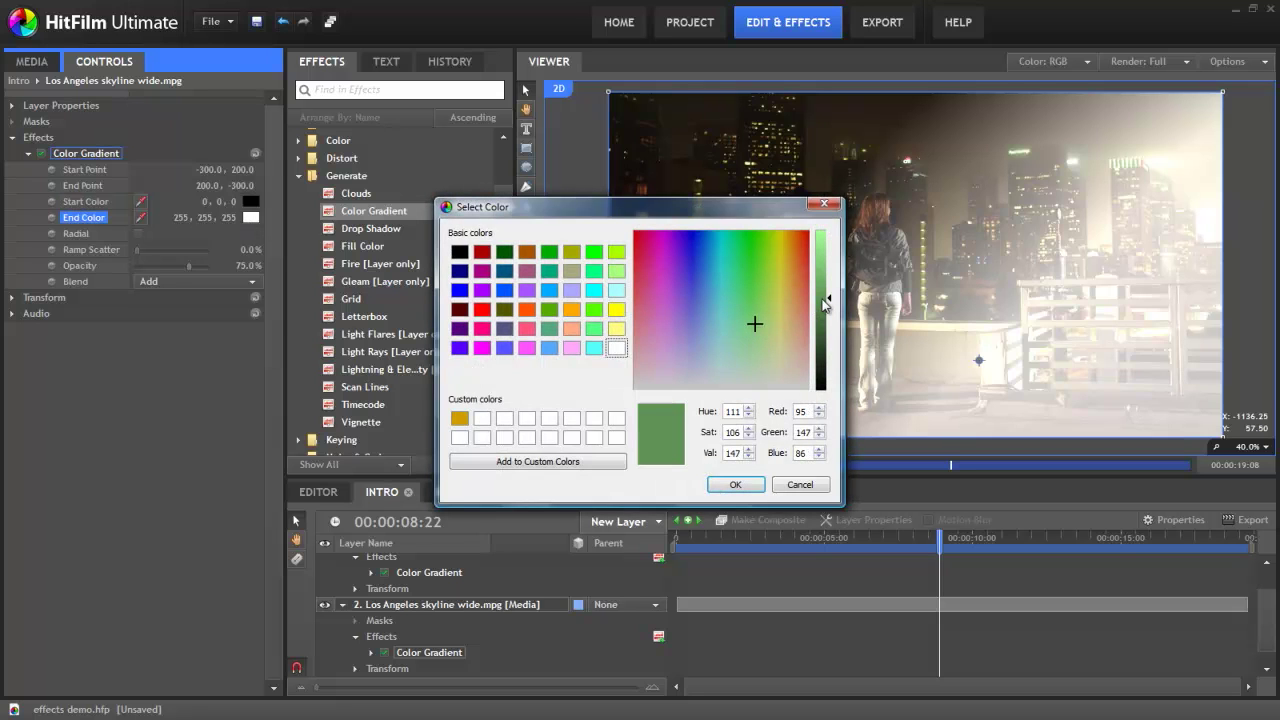
click(737, 485)
click(195, 281)
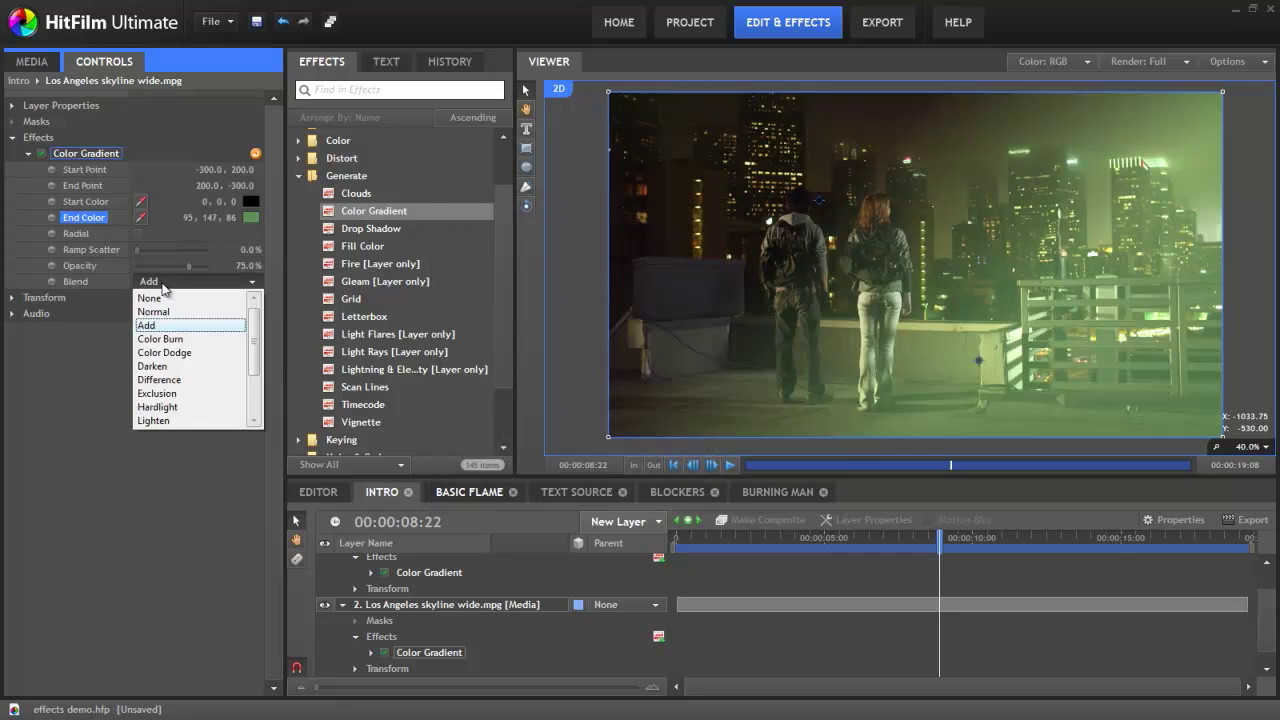
click(163, 354)
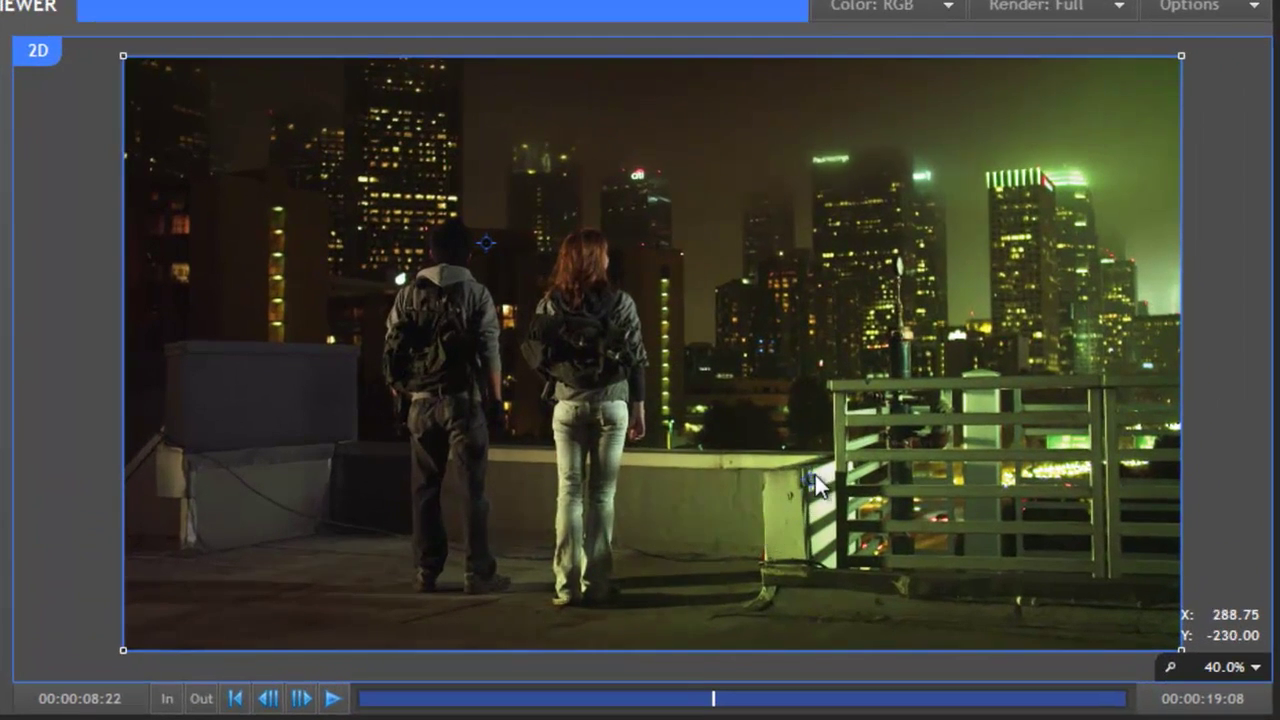
- Reposition the gradient start to the frame's top edge and its end onto the woman's back
drag(815, 475, 703, 59)
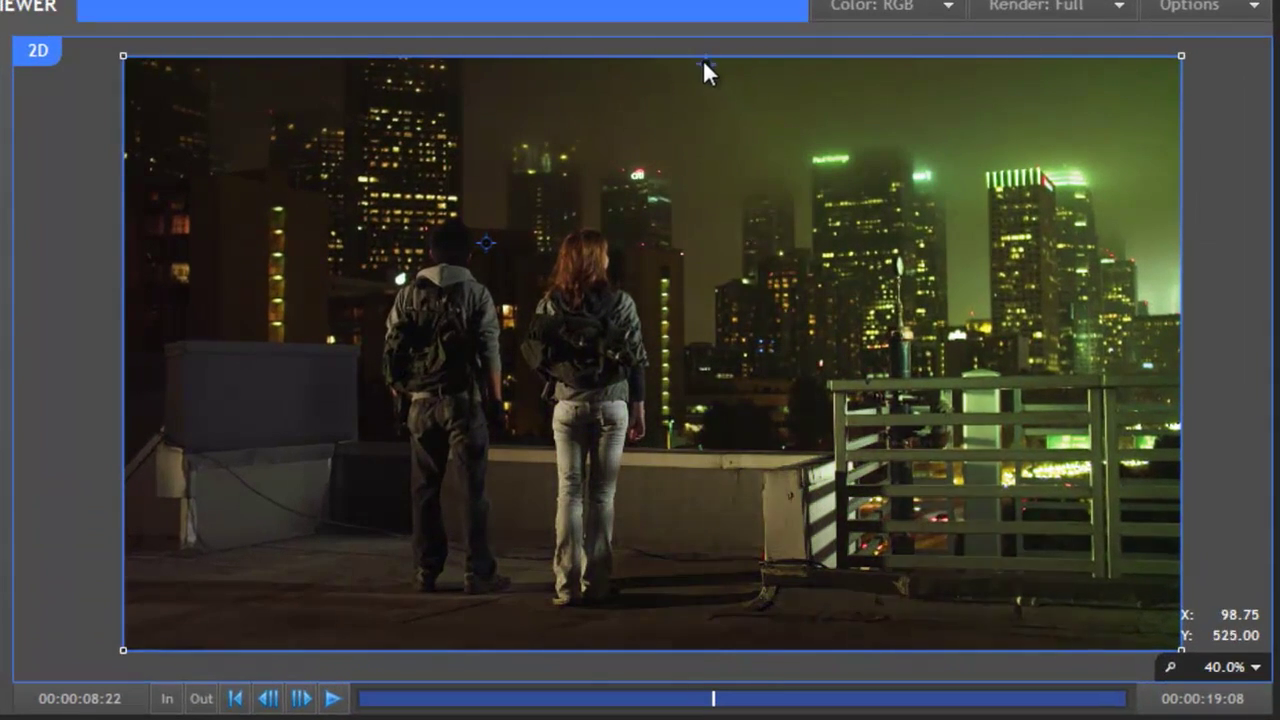
drag(485, 239, 690, 431)
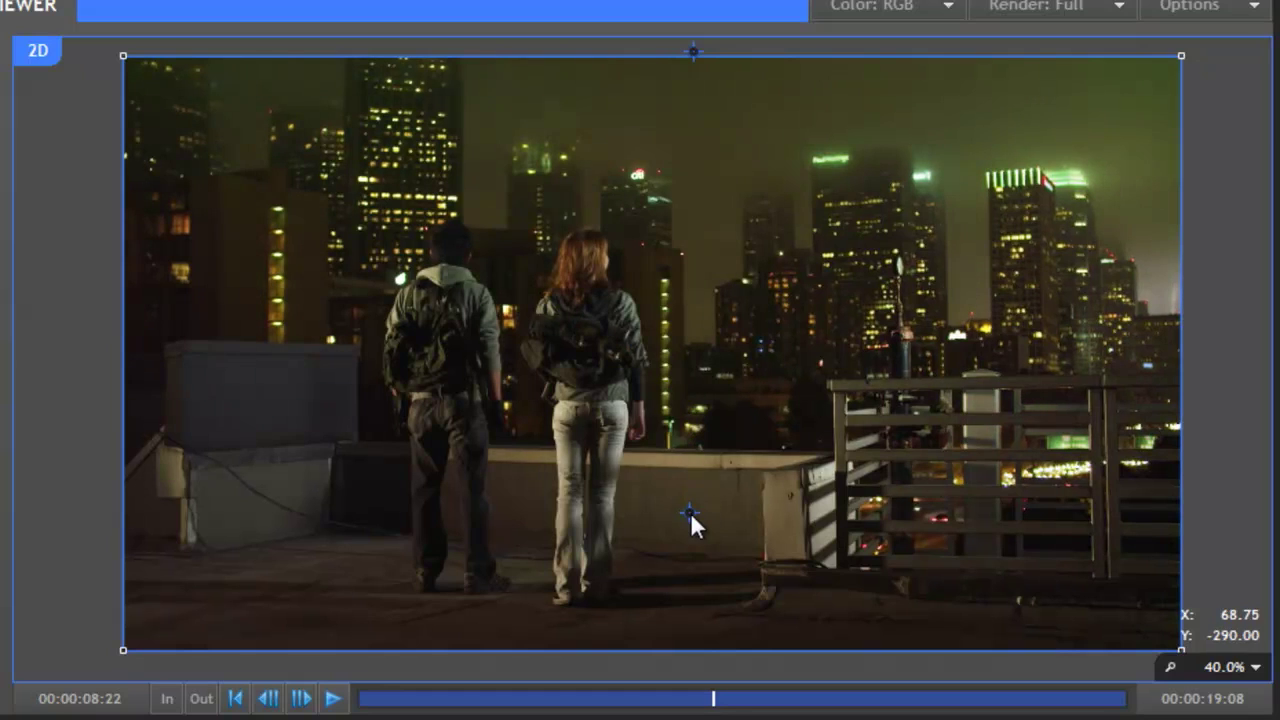
drag(692, 517, 688, 531)
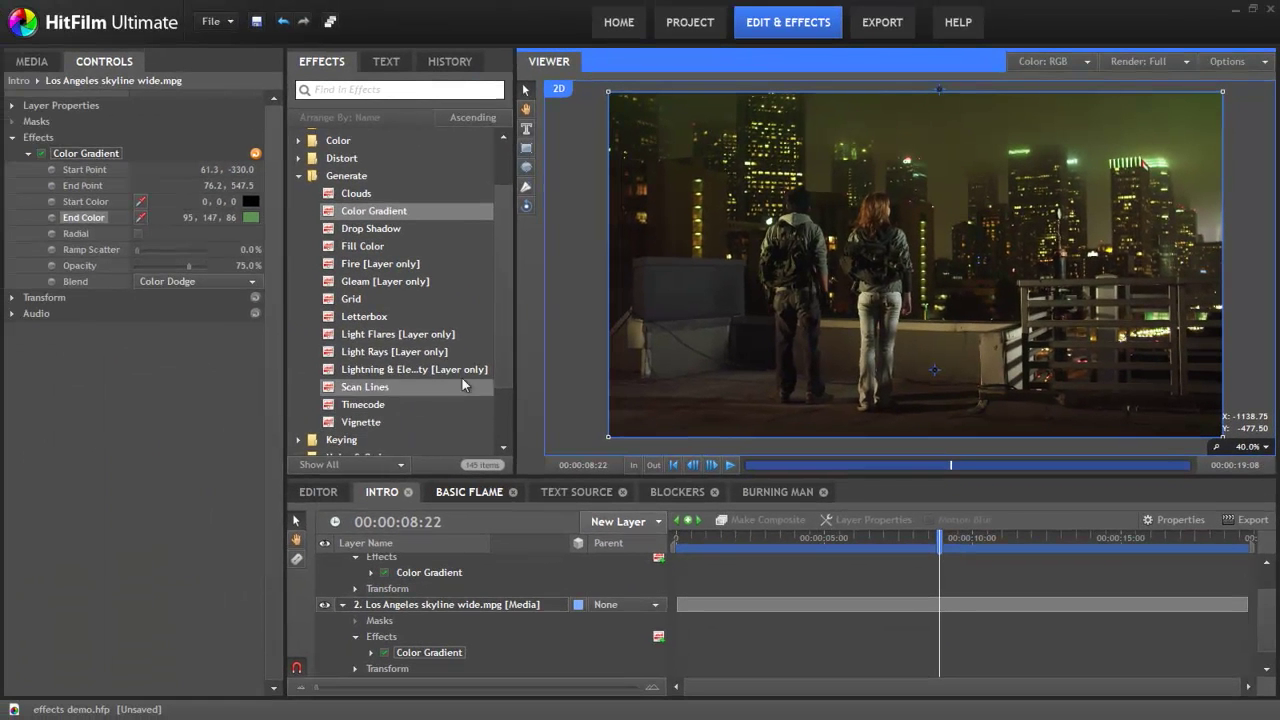
- Toggle the Color Gradient off and on to compare, then add Letterbox to the skyline footage
click(41, 154)
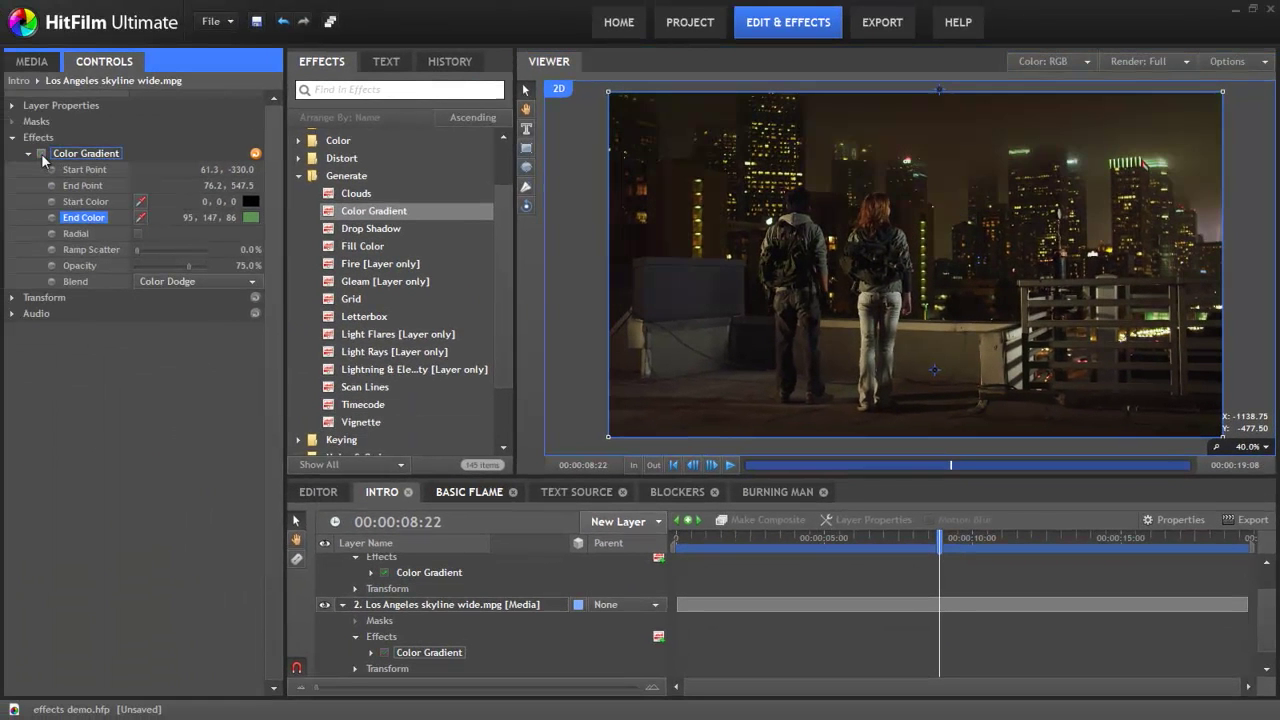
click(41, 154)
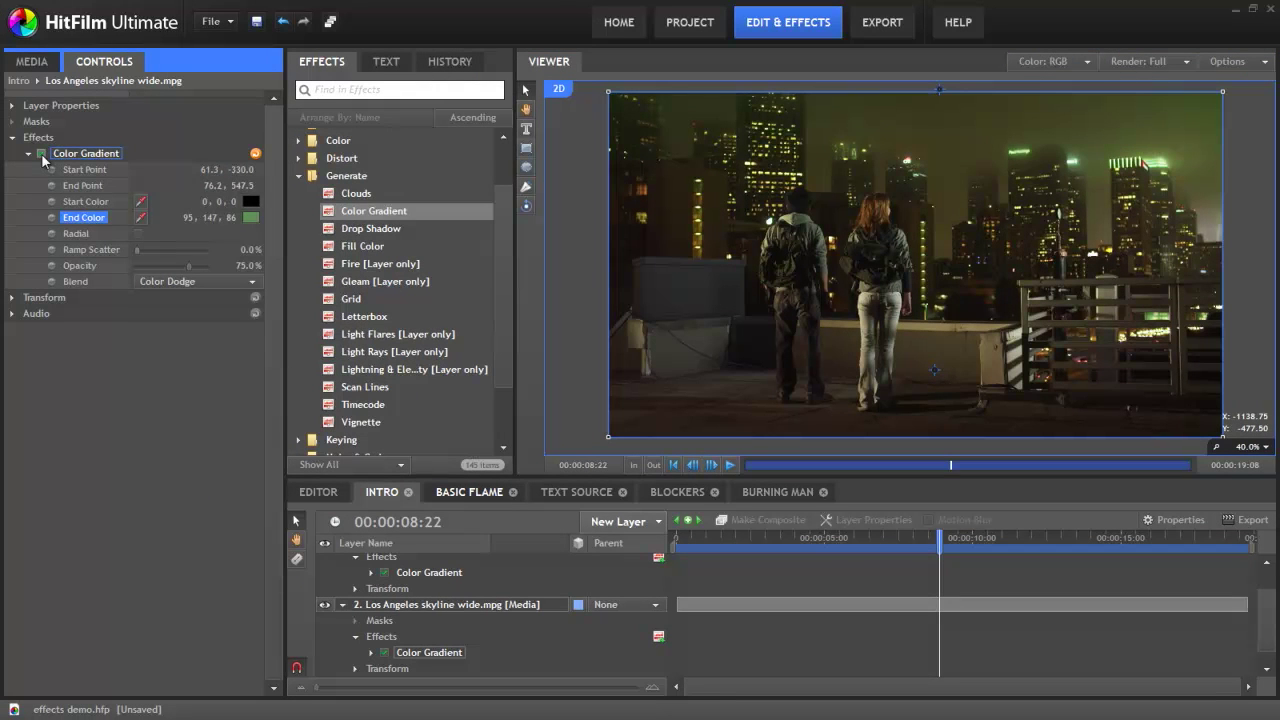
drag(364, 316, 149, 450)
- Set the skyline clip's Letterbox aspect ratio to 2.35:1
click(27, 297)
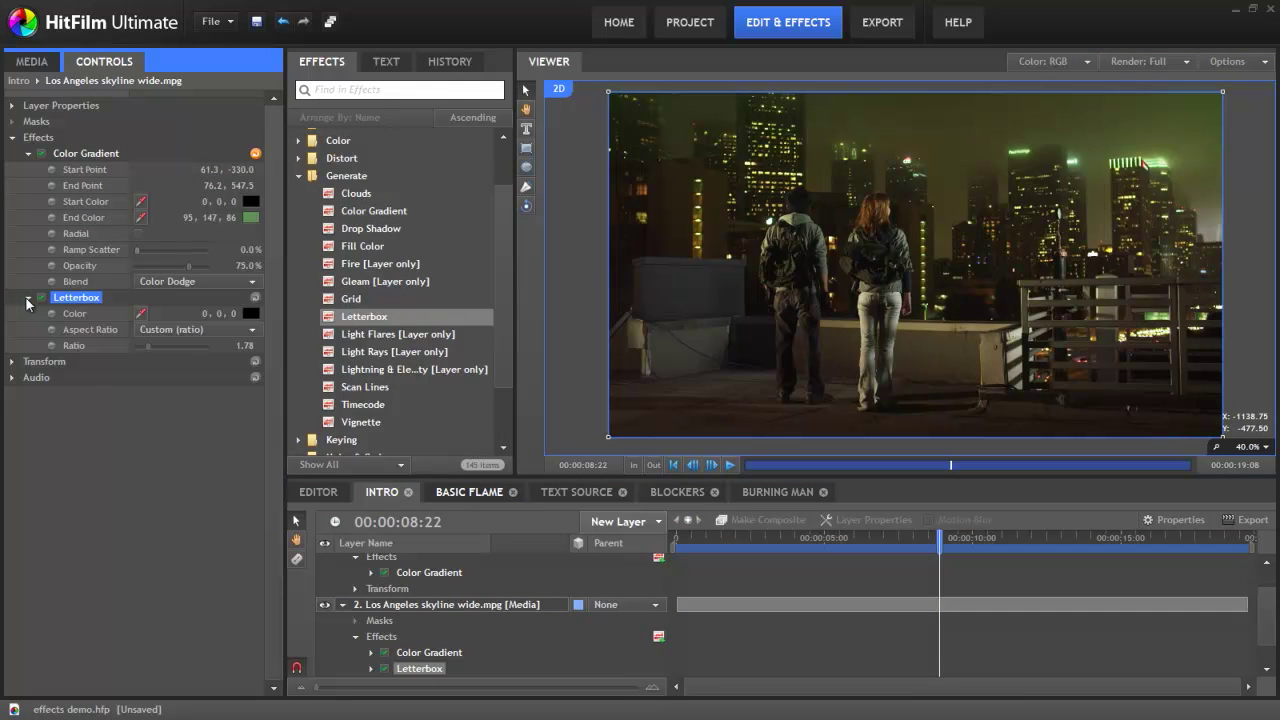
click(190, 329)
click(152, 400)
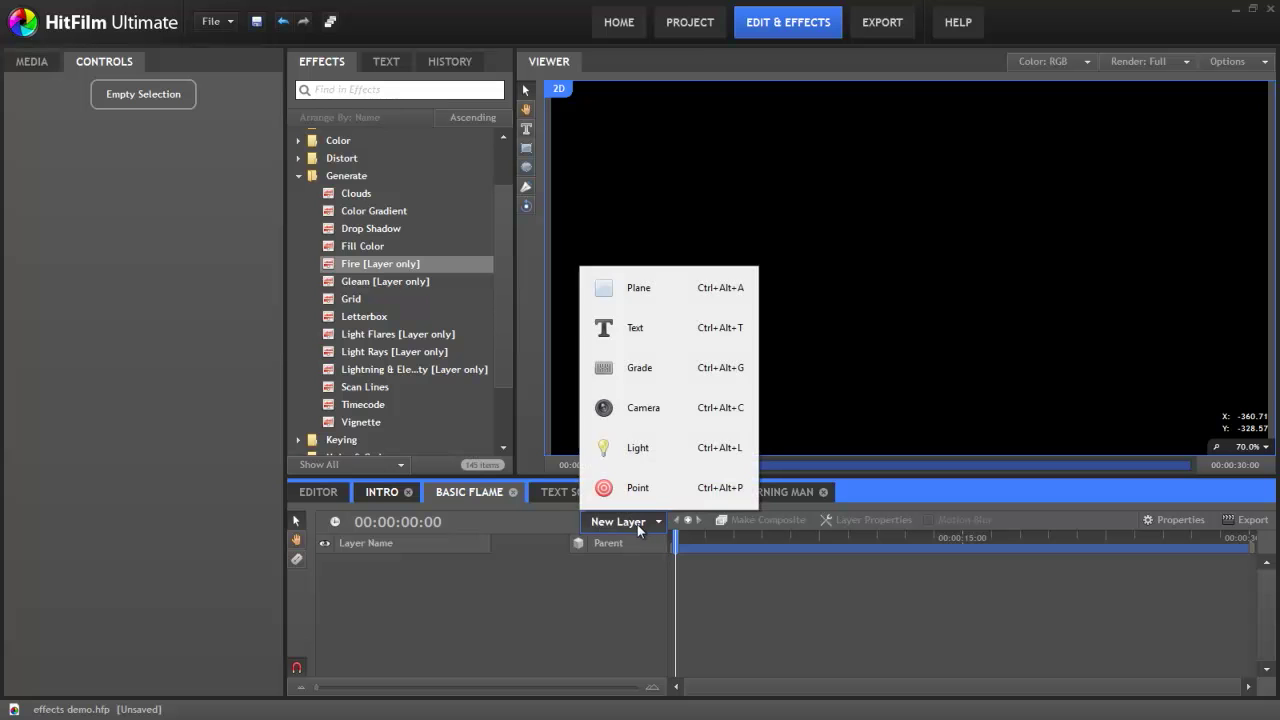
- Create a default plane, apply Fire [Layer only] to it, and scrub forward so the flames build
click(640, 289)
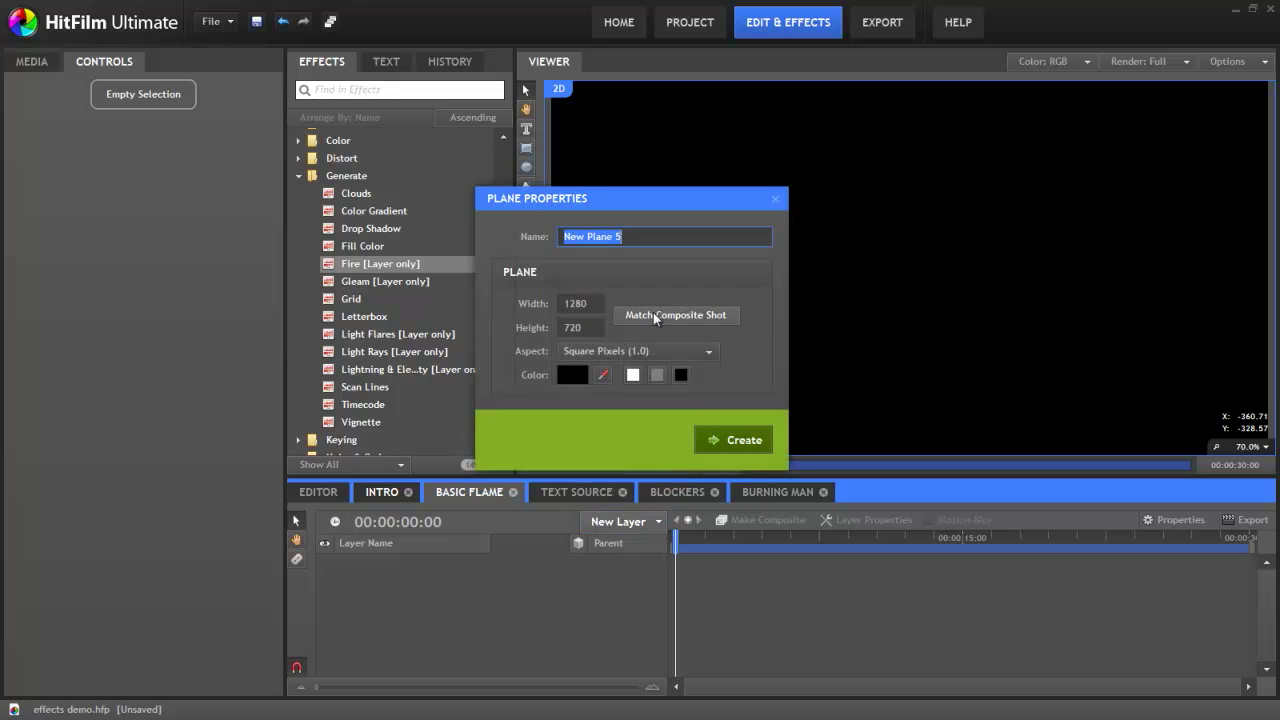
click(725, 442)
drag(380, 264, 403, 560)
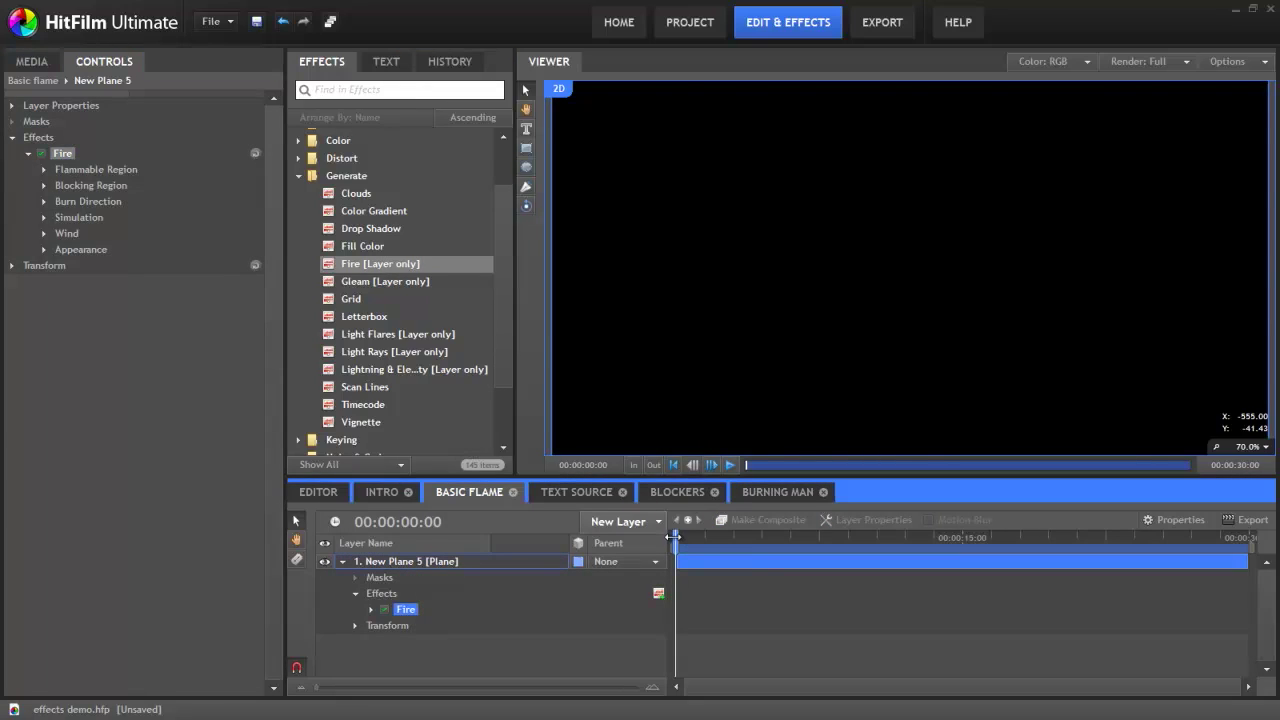
drag(674, 537, 748, 538)
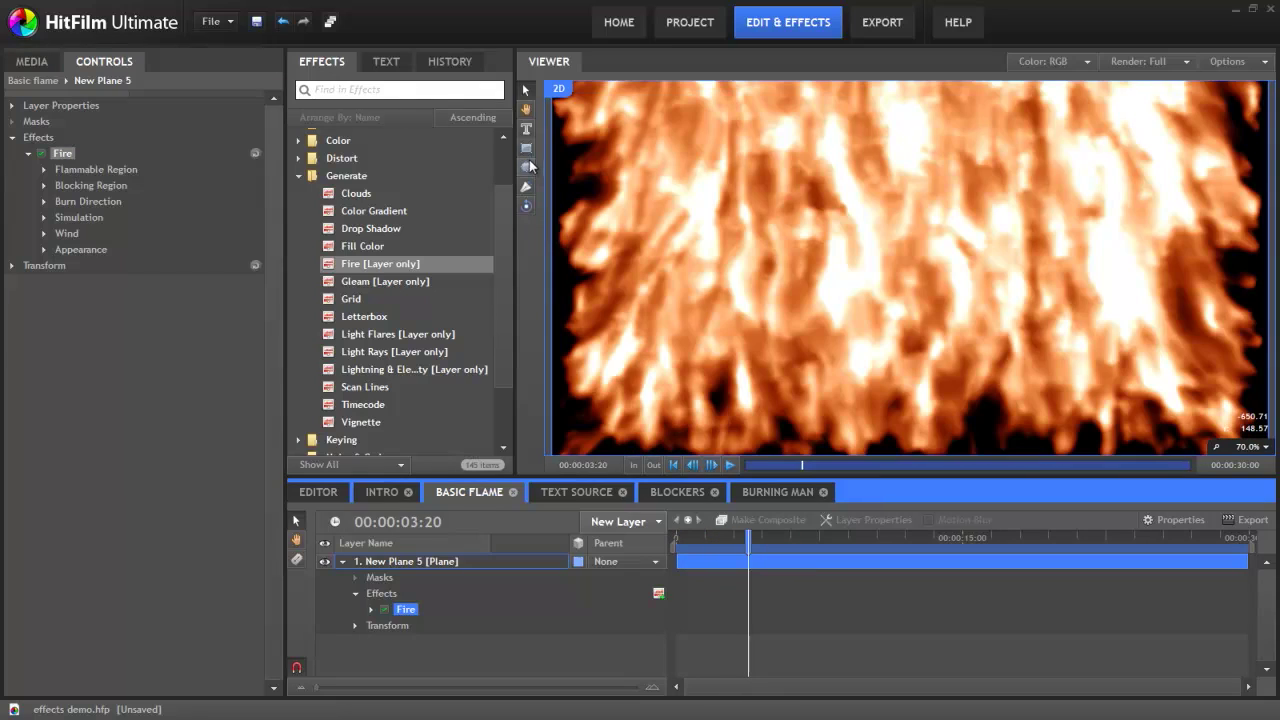
click(527, 169)
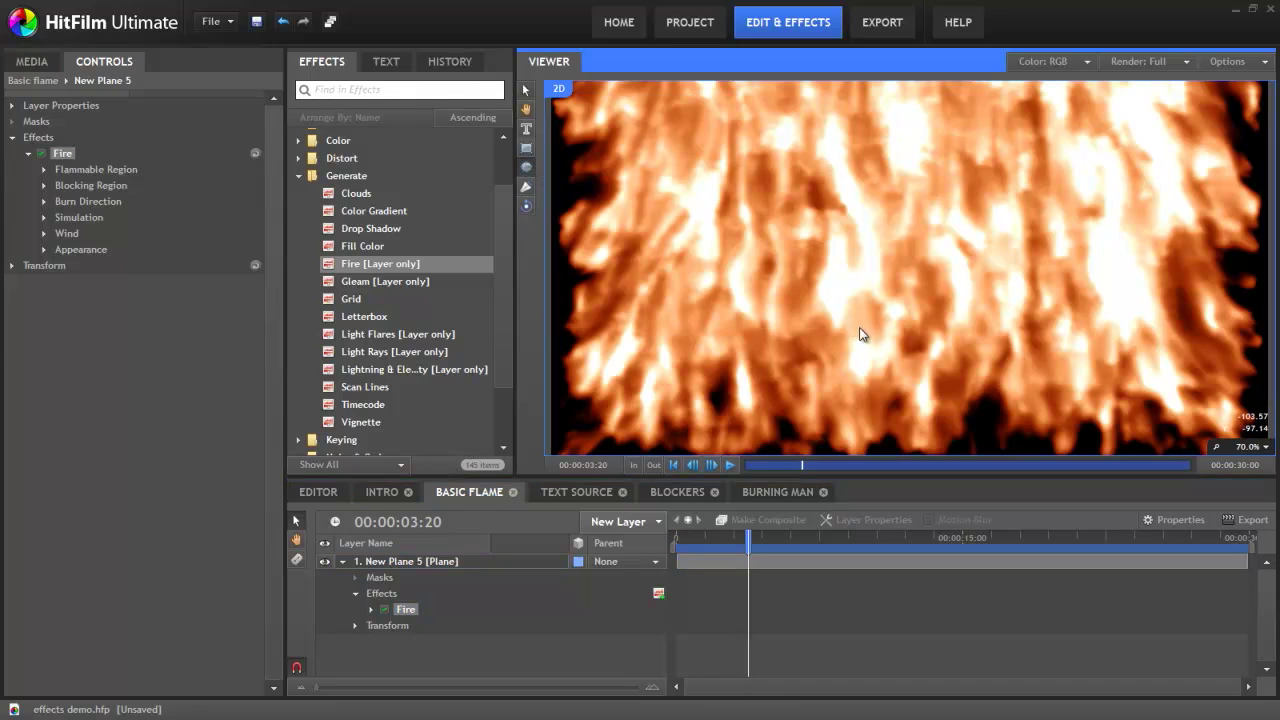
- Draw an ellipse mask over the fire's base, reposition it, and scrub forward to watch the single flame
drag(860, 334, 966, 443)
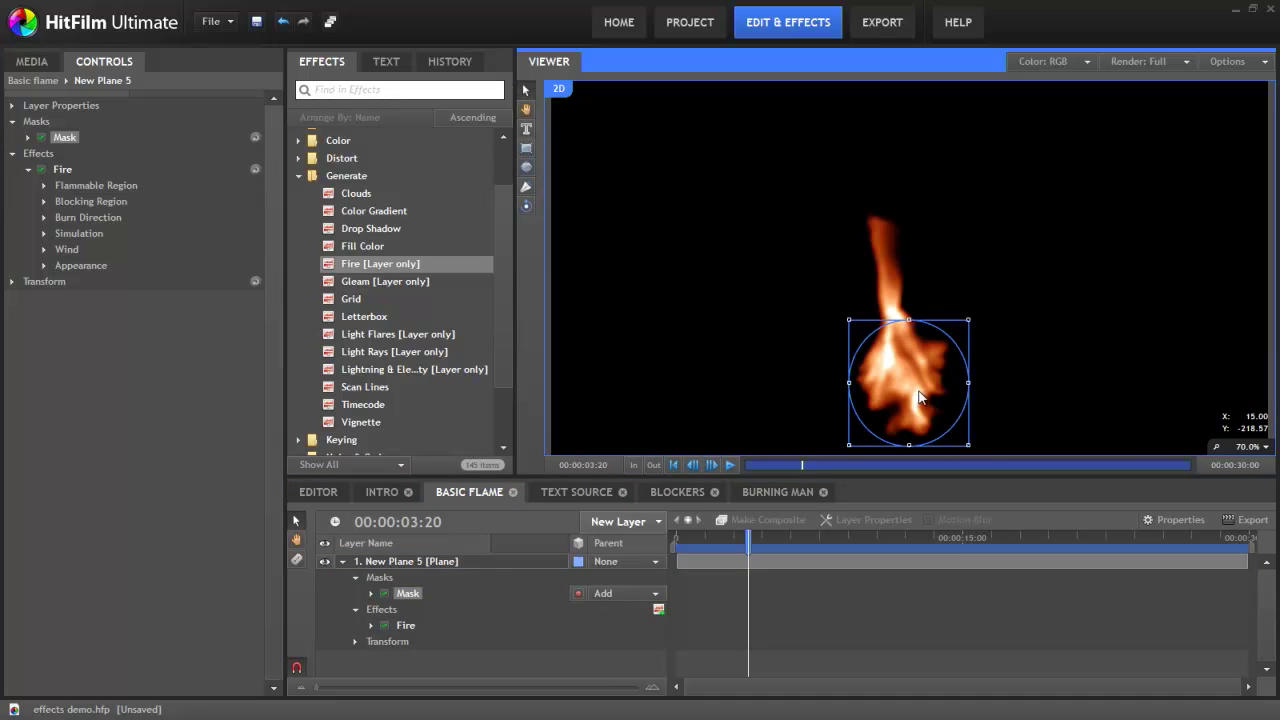
drag(920, 397, 945, 348)
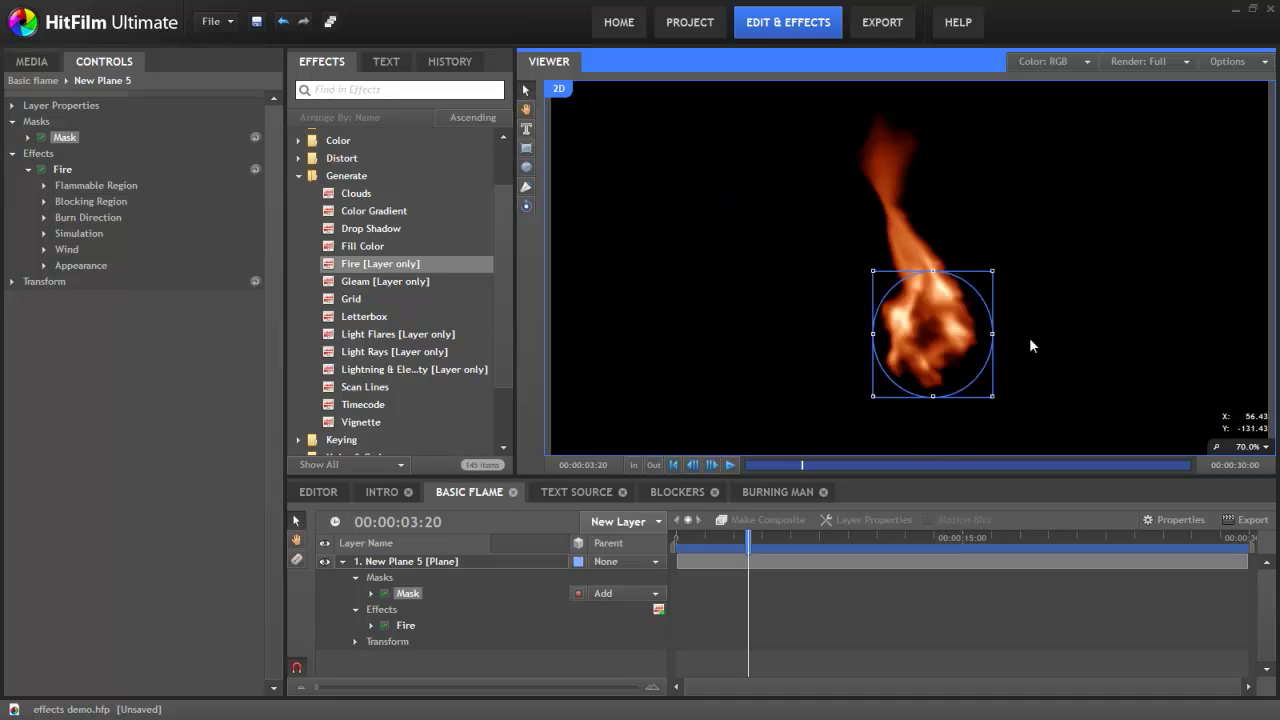
drag(748, 538, 789, 536)
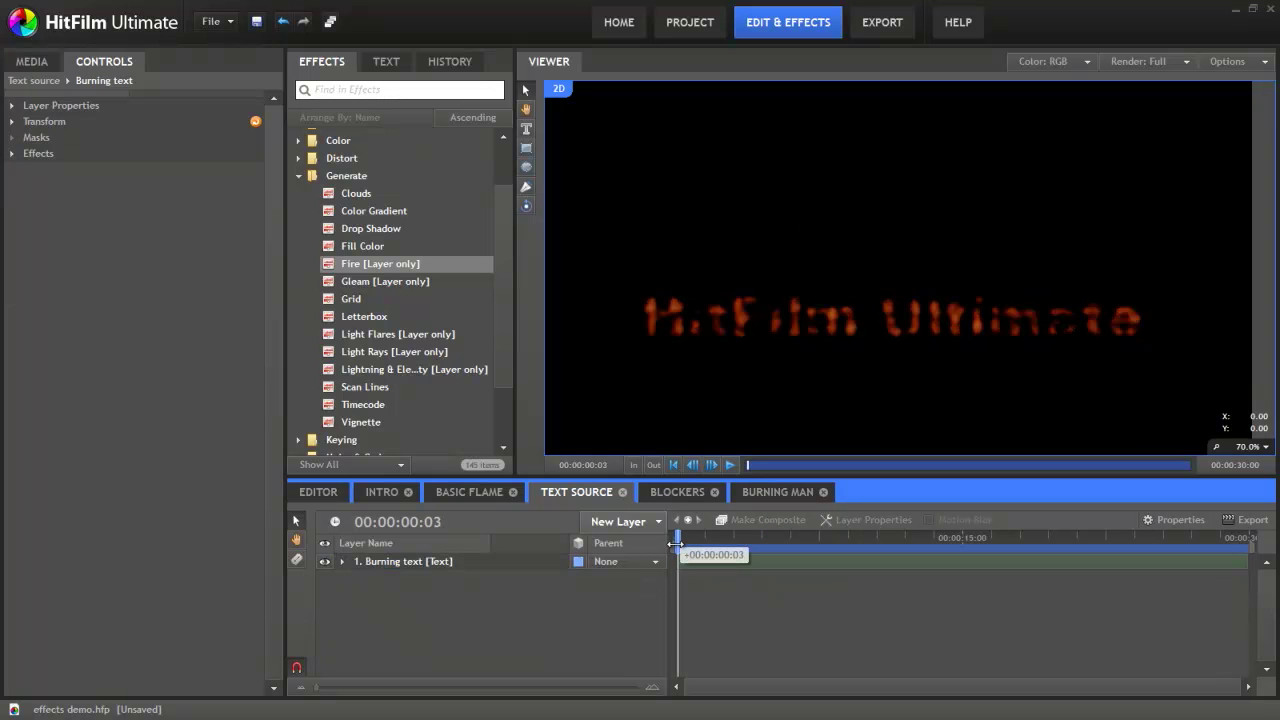
drag(679, 540, 737, 543)
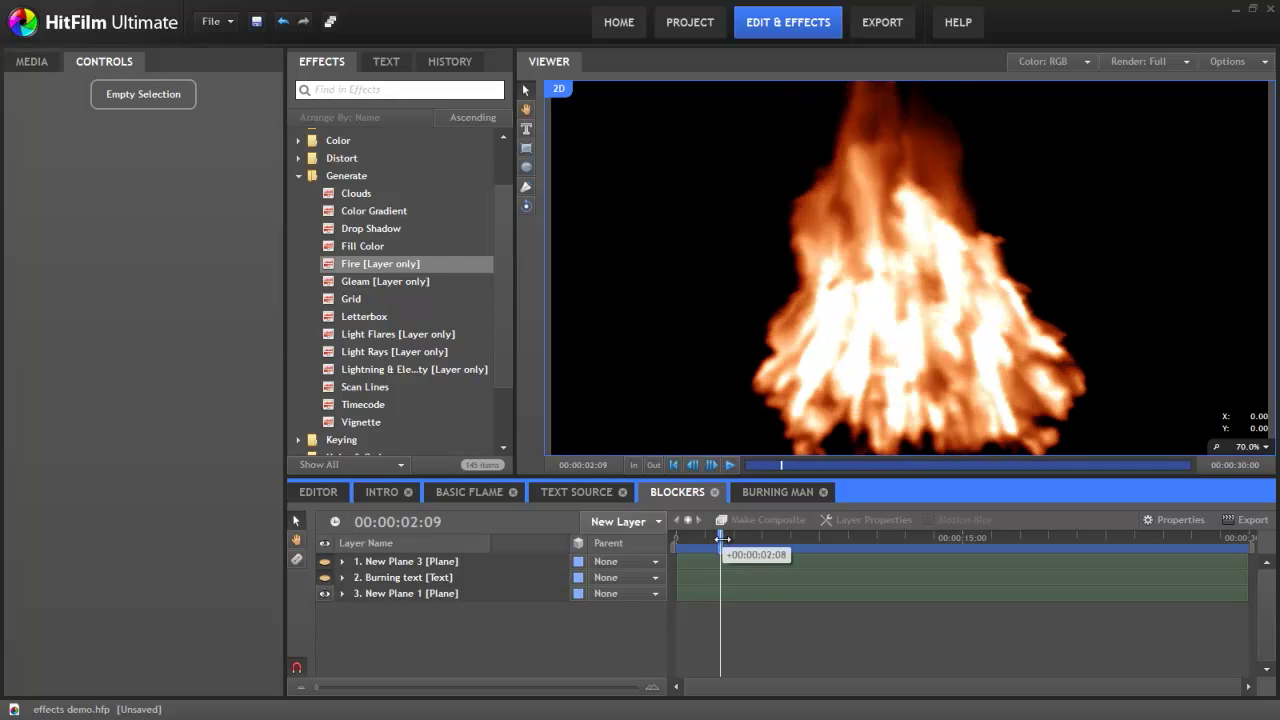
- Show New Plane 3, move the green square into the fire's centre, scrub forward, then hide it
drag(714, 540, 741, 543)
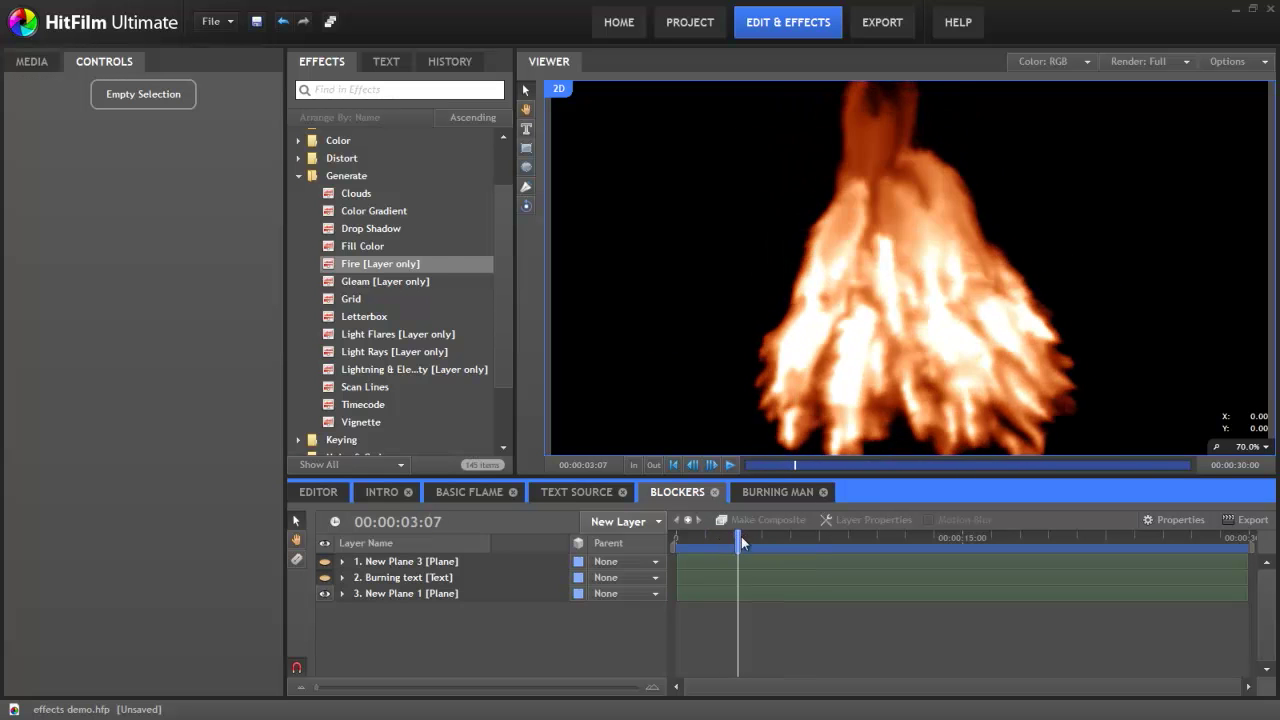
click(325, 563)
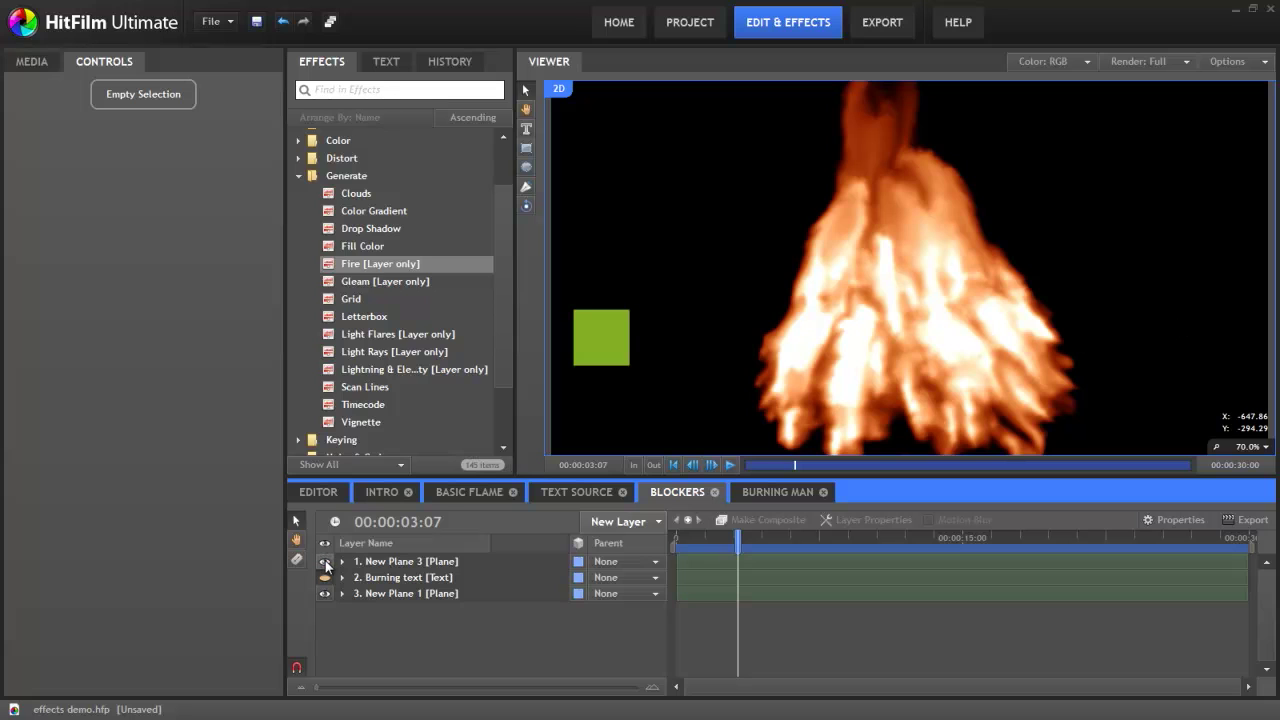
click(598, 350)
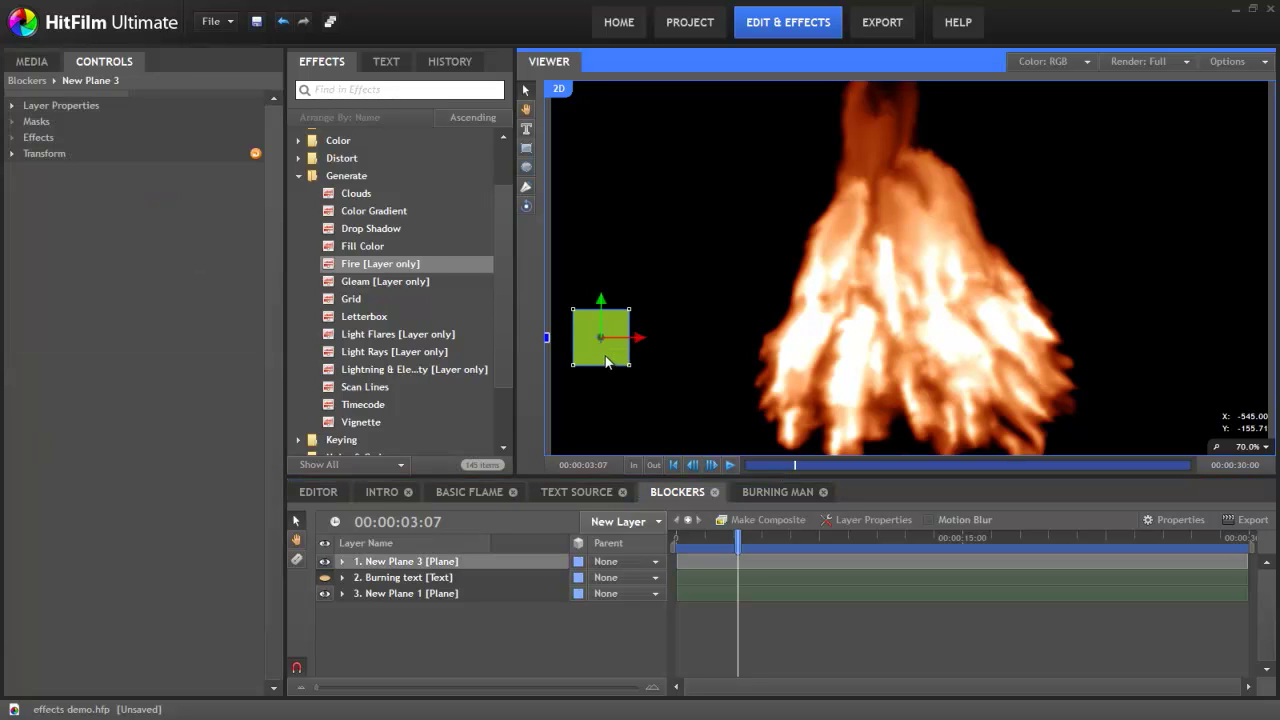
drag(606, 362, 905, 323)
click(748, 535)
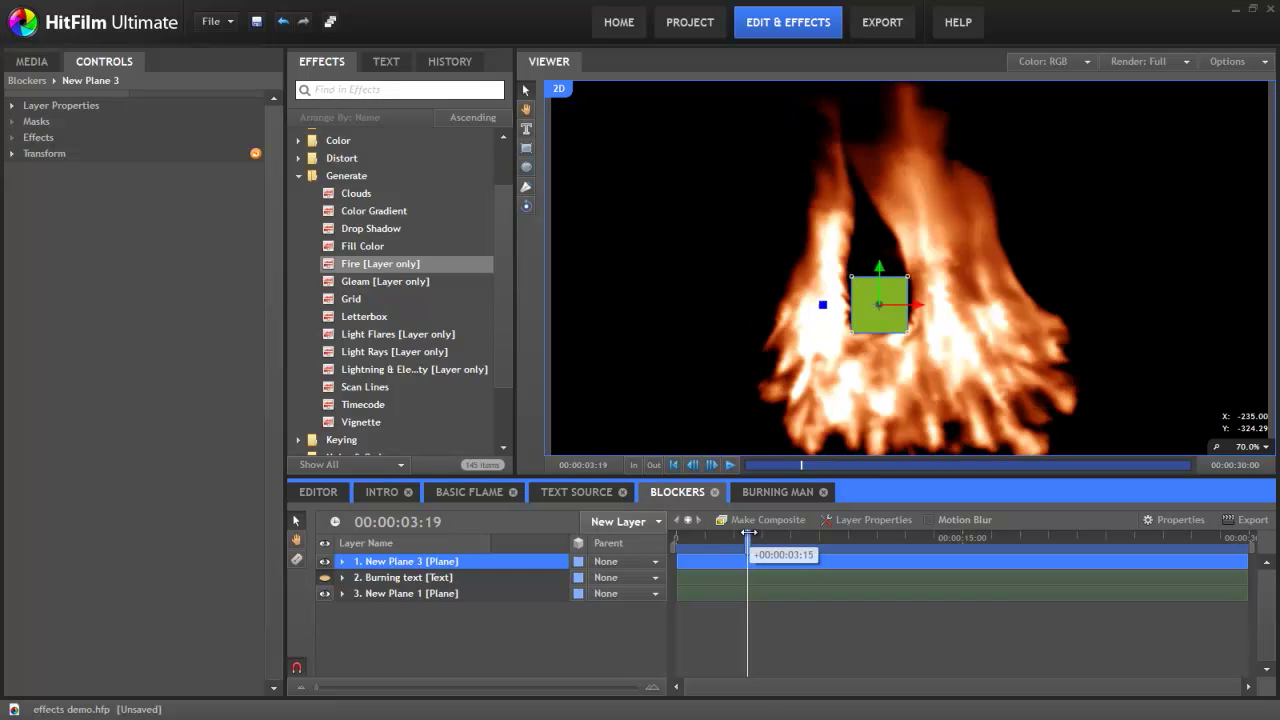
drag(748, 535, 793, 537)
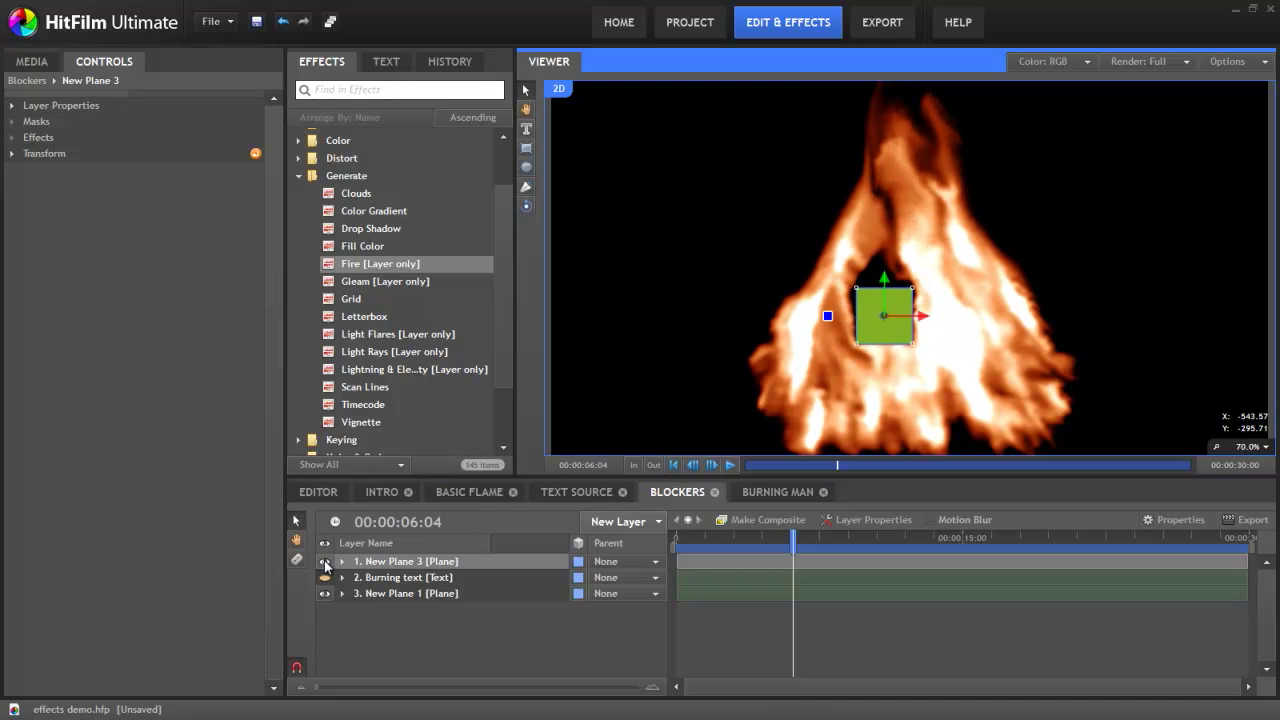
click(325, 563)
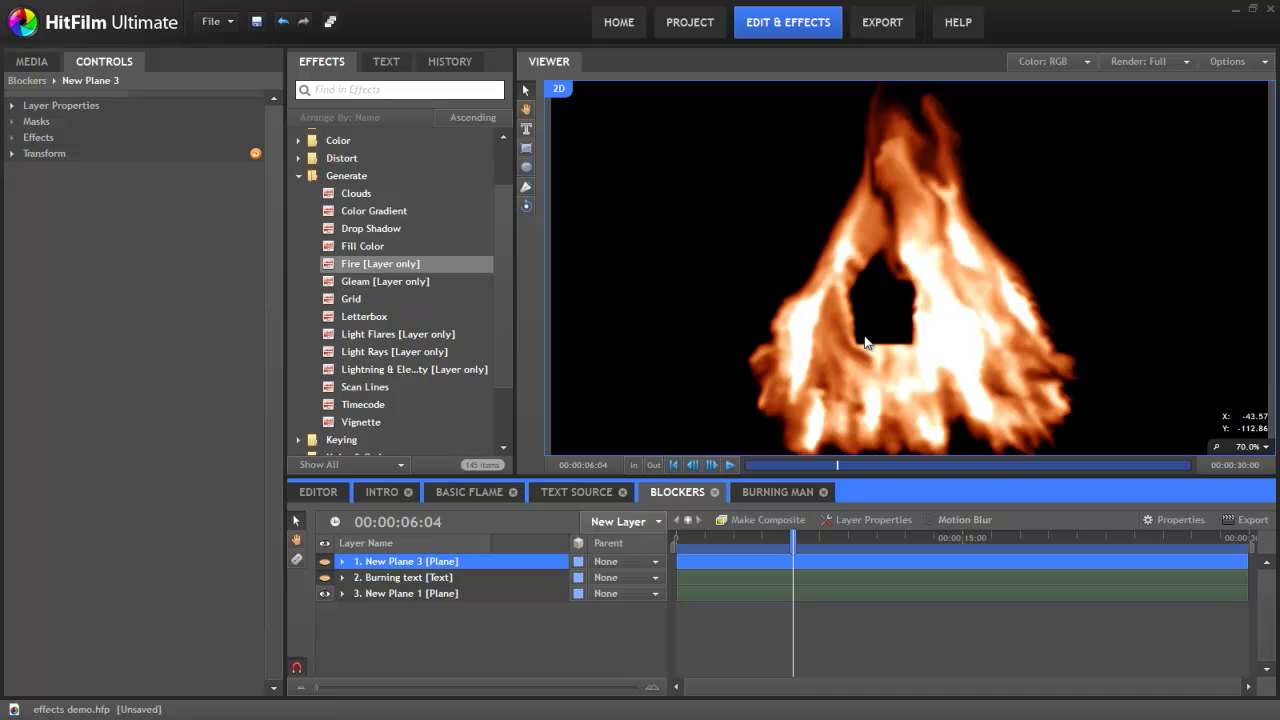
- Set the fire plane's Blocking Region layer to Burning text
click(380, 594)
click(324, 578)
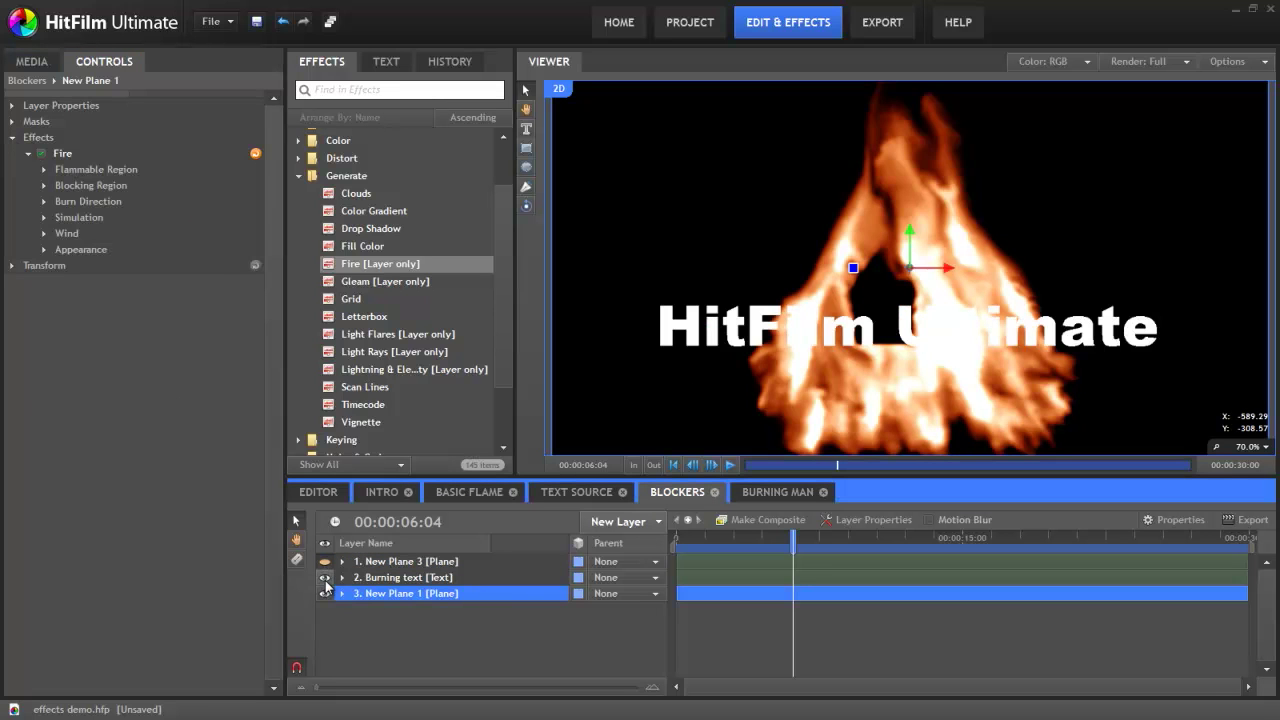
click(324, 578)
click(44, 185)
click(162, 204)
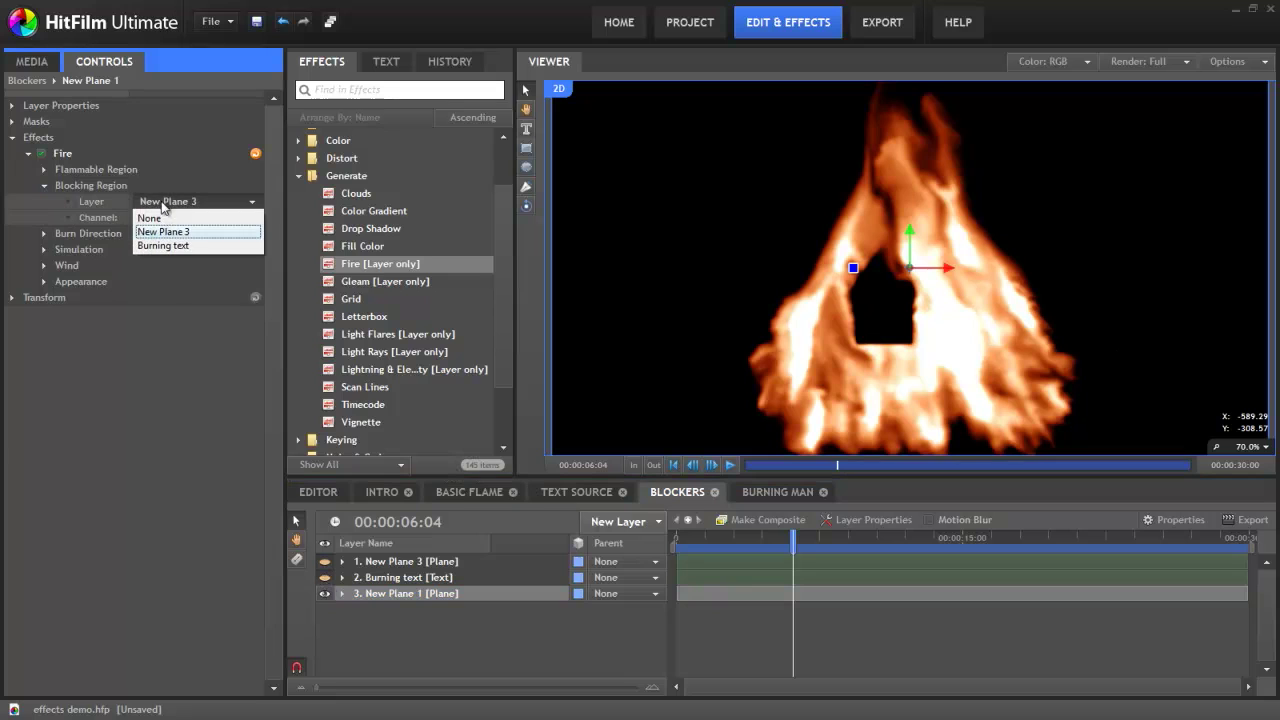
click(165, 246)
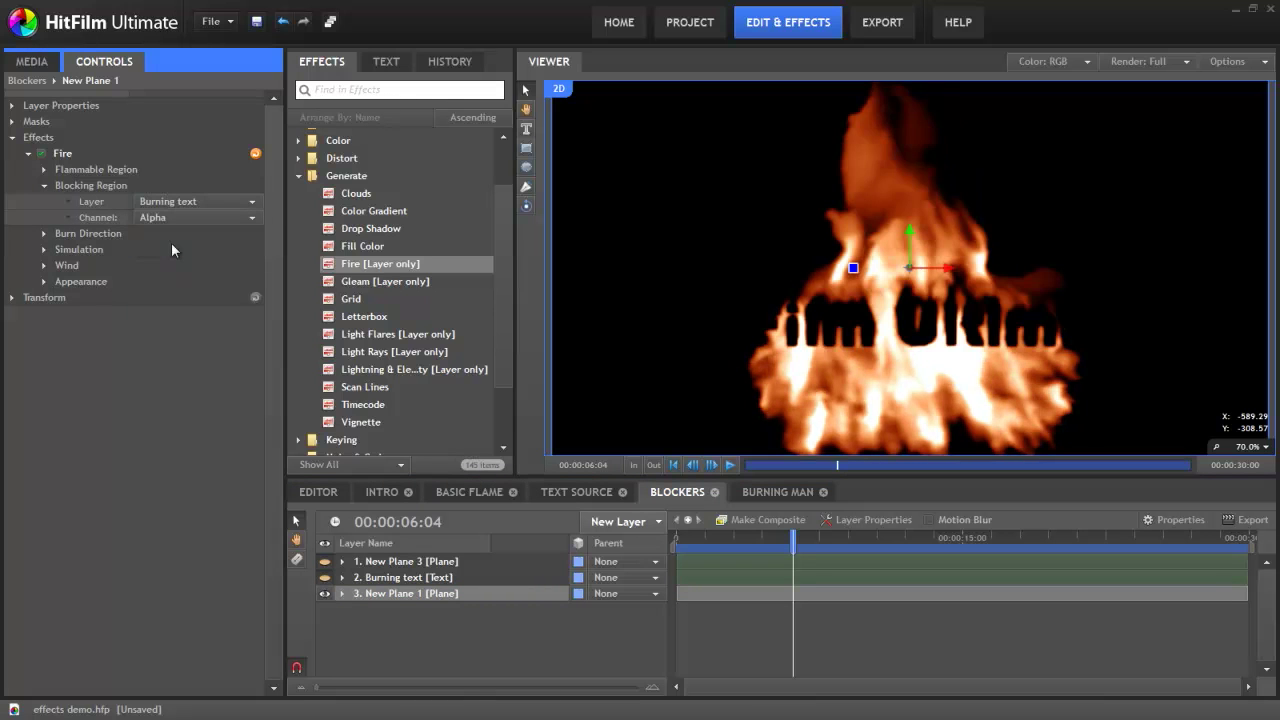
- Widen the fire plane's mask leftward to span the whole text and preview the burning letters
click(12, 121)
click(62, 138)
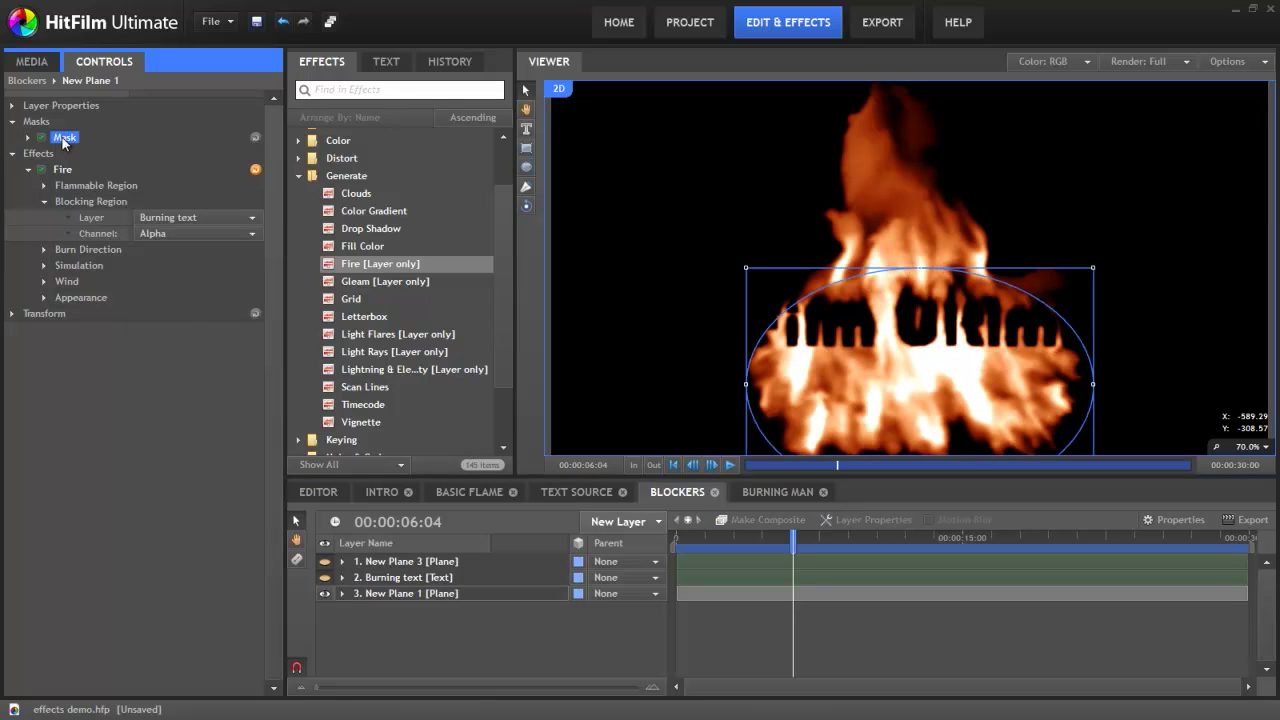
drag(747, 386, 630, 383)
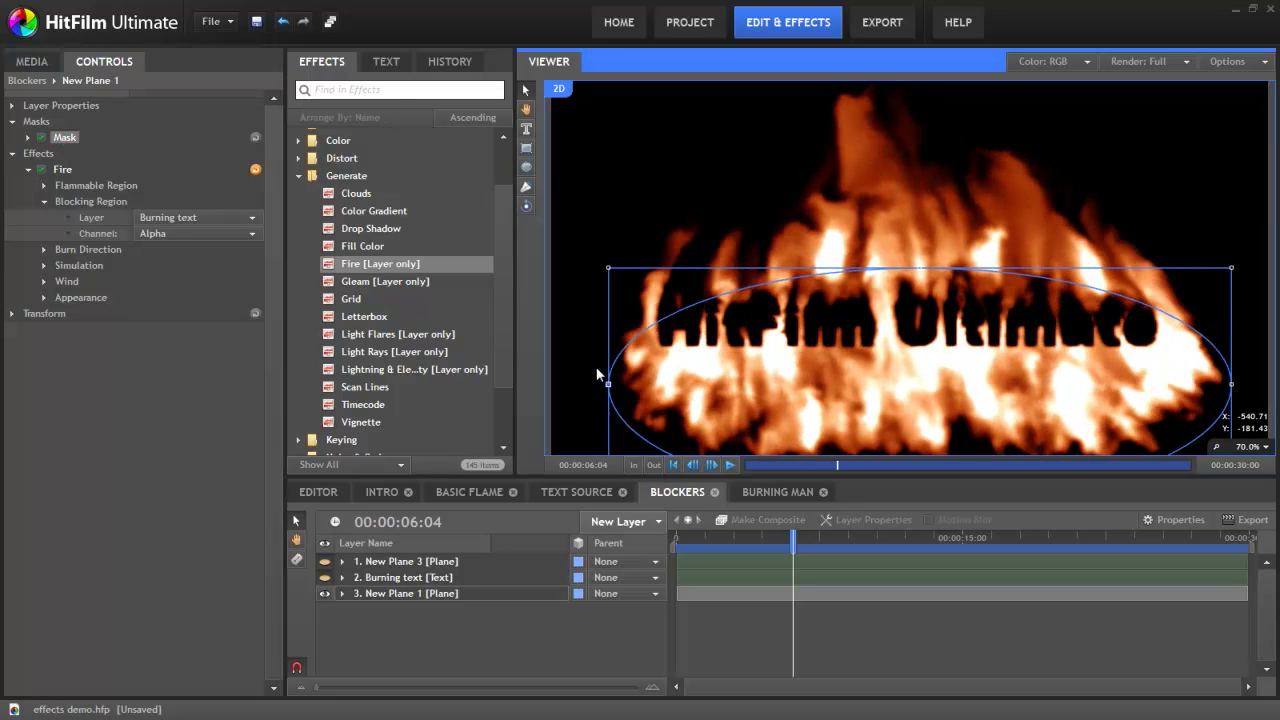
click(767, 538)
drag(767, 538, 815, 530)
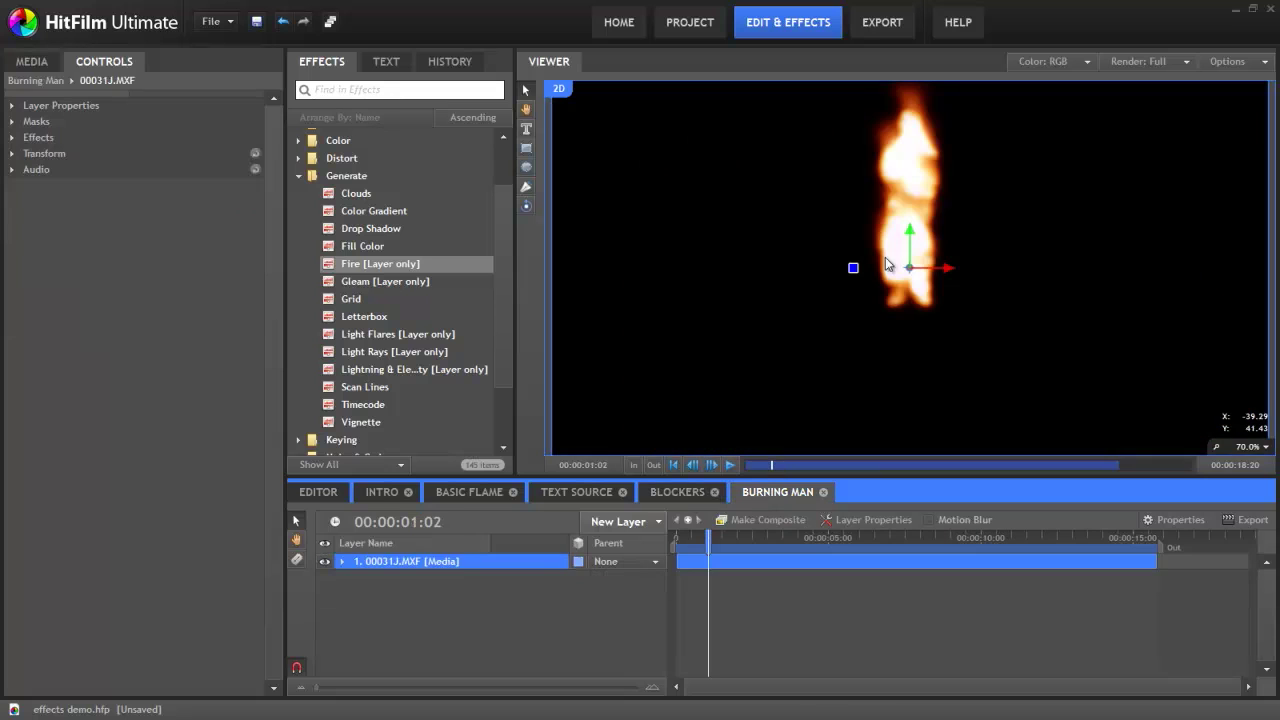
- Deselect the burning figure and toggle the green-screen footage layer to compare it with the fire
click(773, 621)
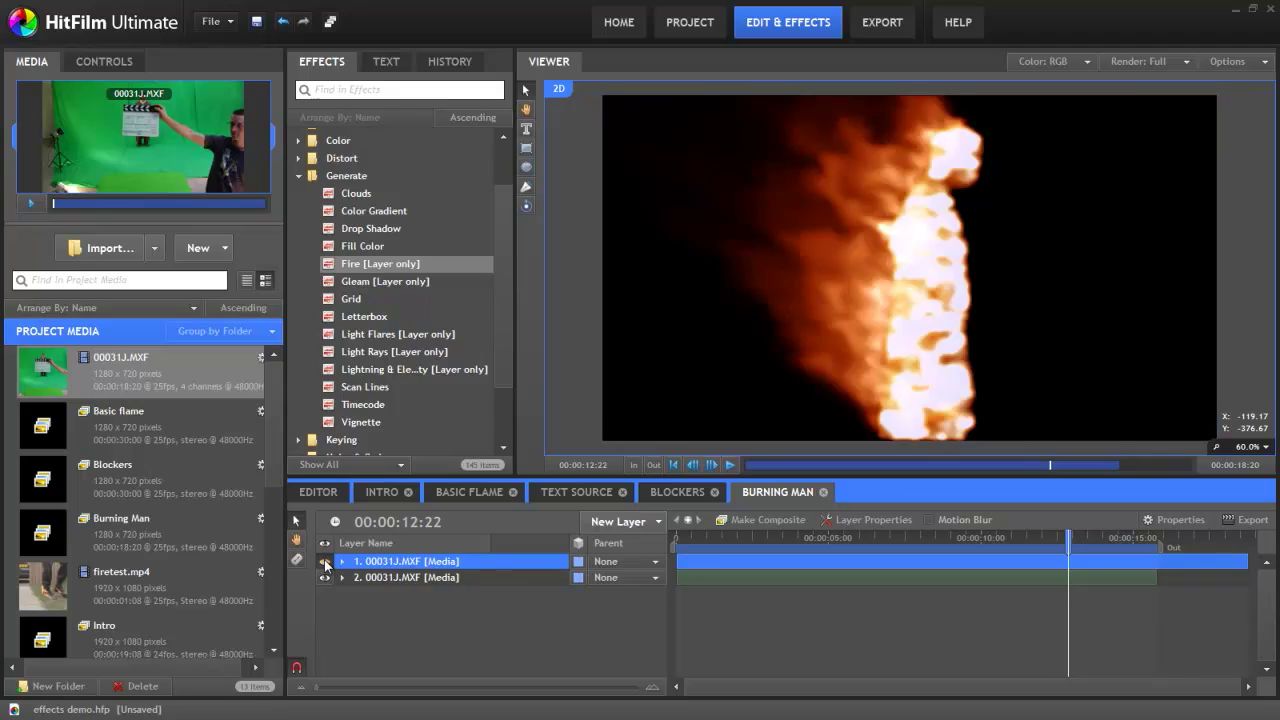
click(325, 563)
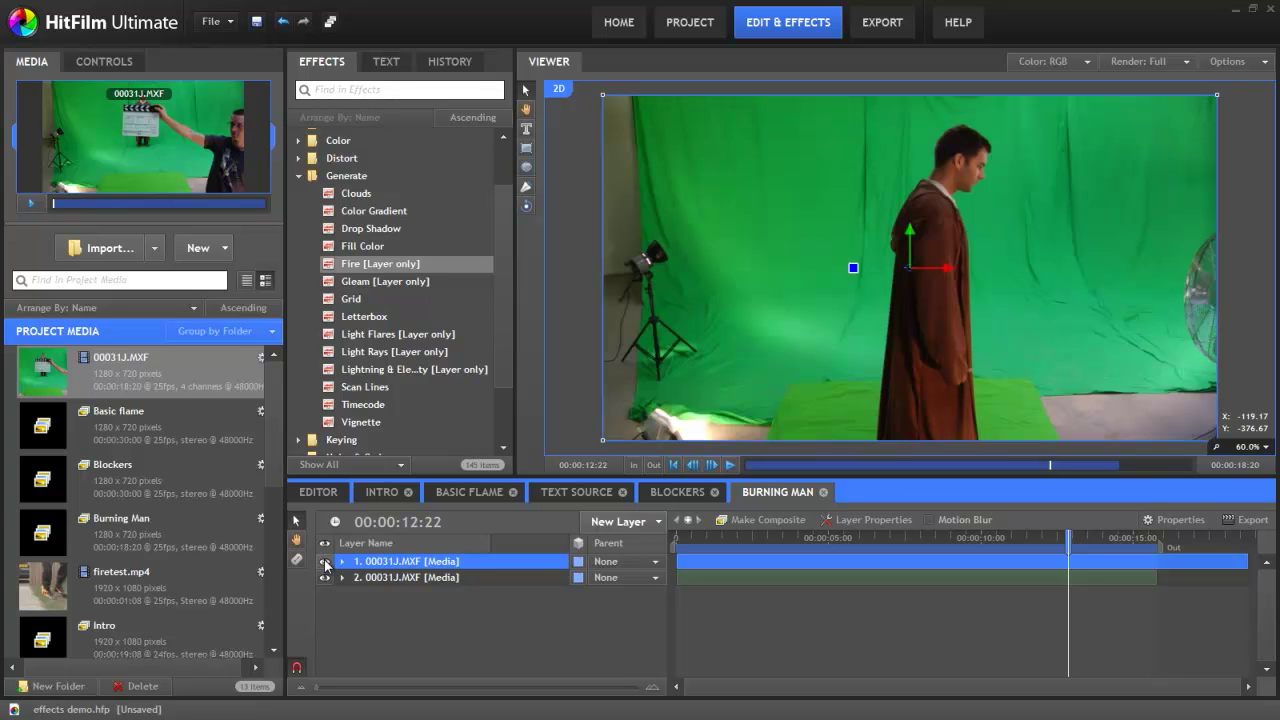